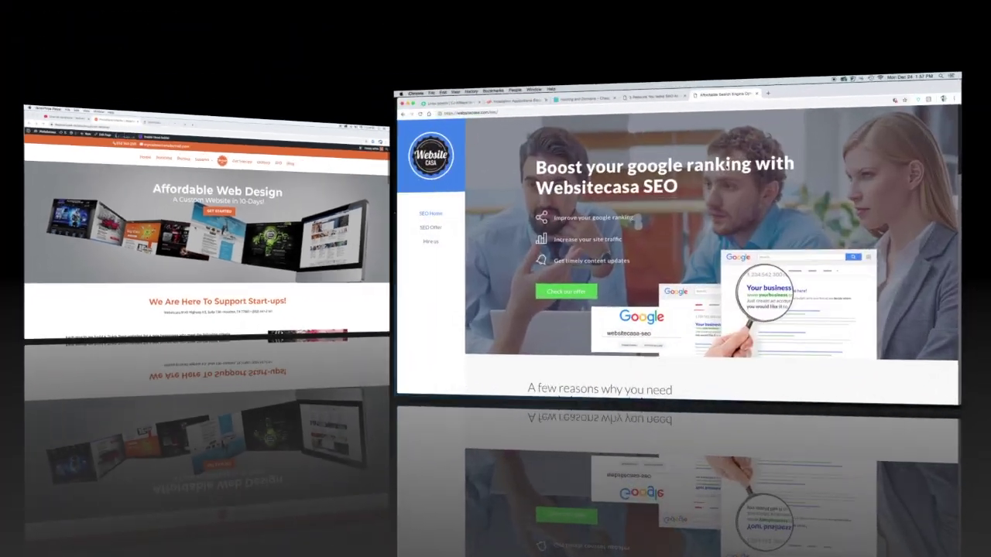
{"action": "scroll", "coordinate": [604, 149], "scroll_direction": "down", "scroll_amount": 2}
{"action": "scroll", "coordinate": [604, 150], "scroll_direction": "down", "scroll_amount": 10}
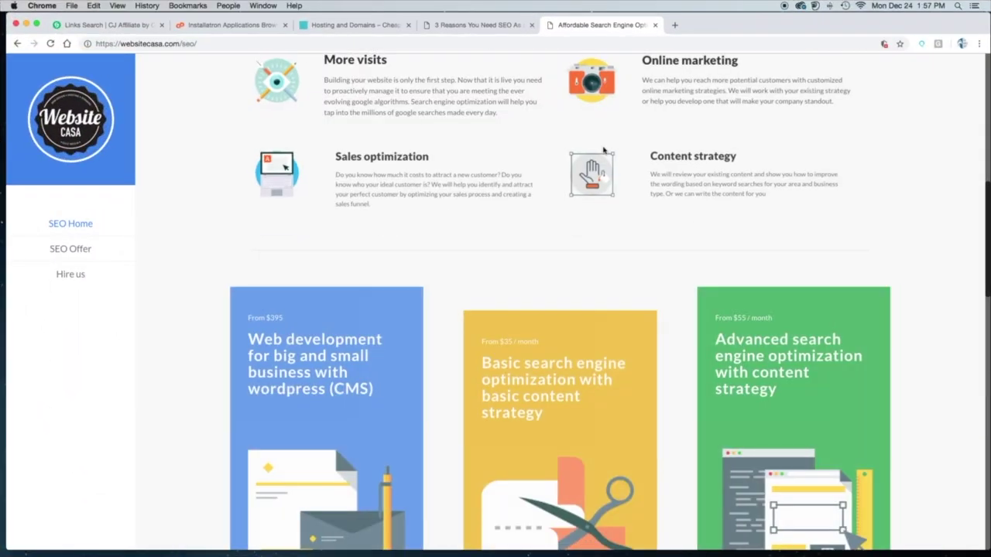
{"action": "scroll", "coordinate": [604, 150], "scroll_direction": "down", "scroll_amount": 10}
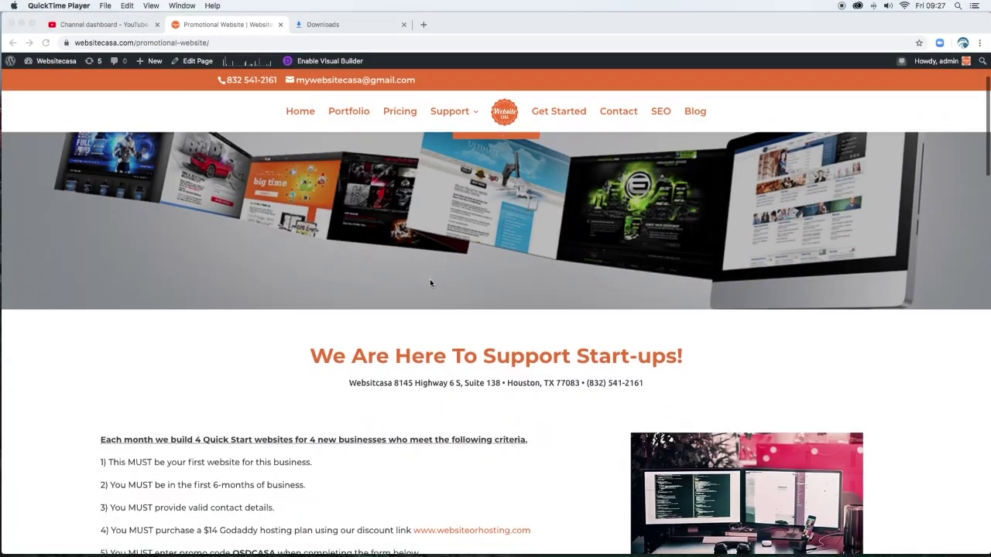
{"action": "scroll", "coordinate": [429, 281], "scroll_direction": "down", "scroll_amount": 2}
{"action": "scroll", "coordinate": [430, 283], "scroll_direction": "down", "scroll_amount": 2}
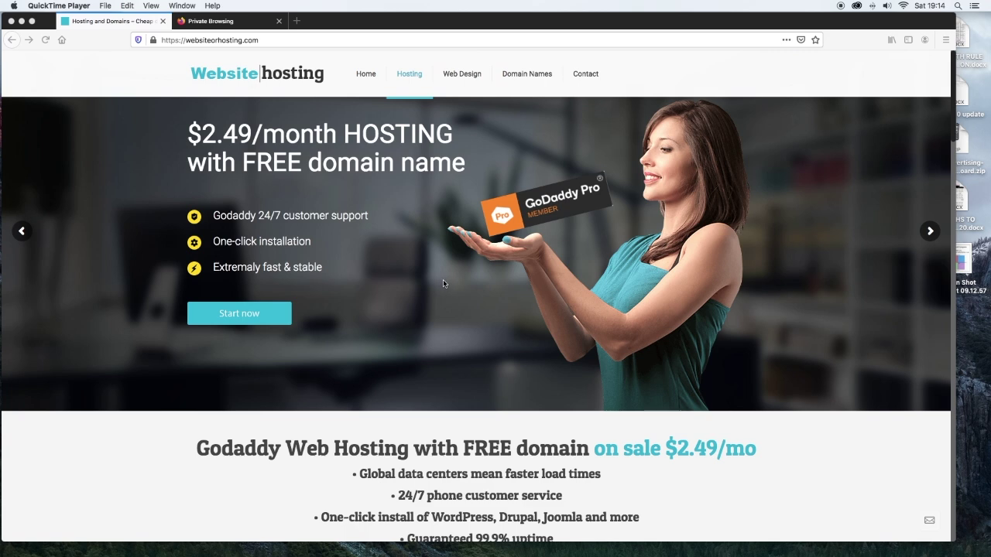
Switch to the private browsing page and open the WordPress admin address quizzard.com/wp-admin.
{"action": "left_click", "coordinate": [216, 20]}
{"action": "left_click", "coordinate": [220, 21]}
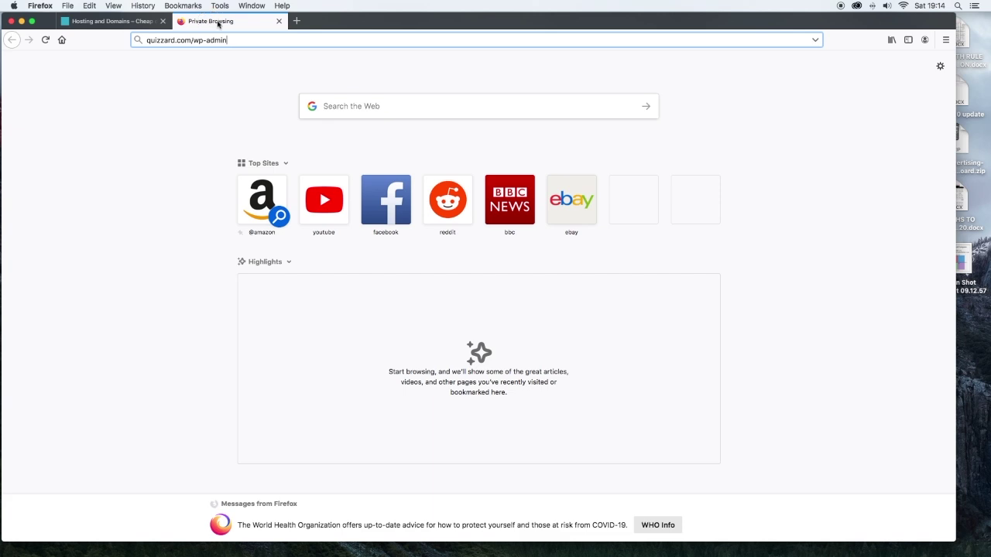
{"action": "left_click_drag", "start_coordinate": [230, 41], "coordinate": [117, 39]}
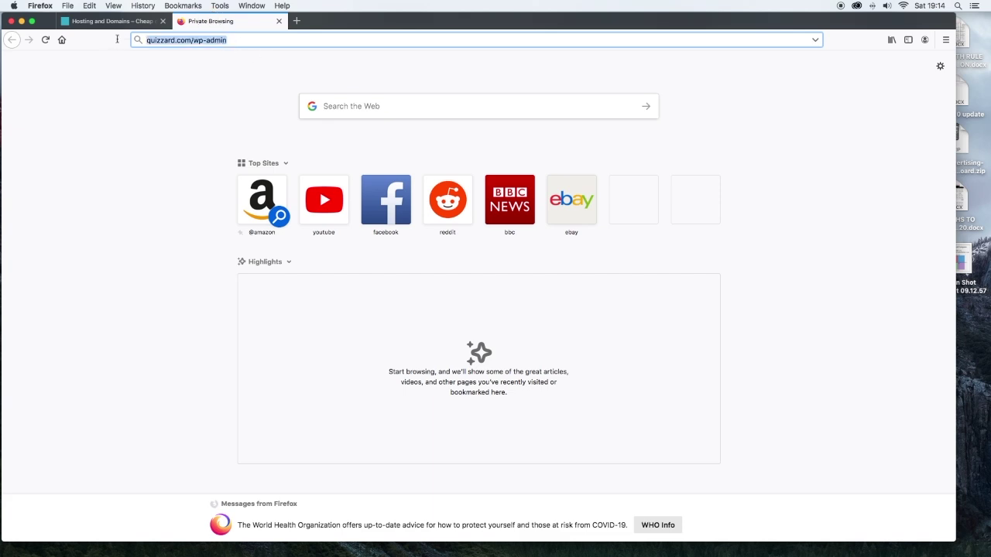
{"action": "left_click", "coordinate": [242, 42]}
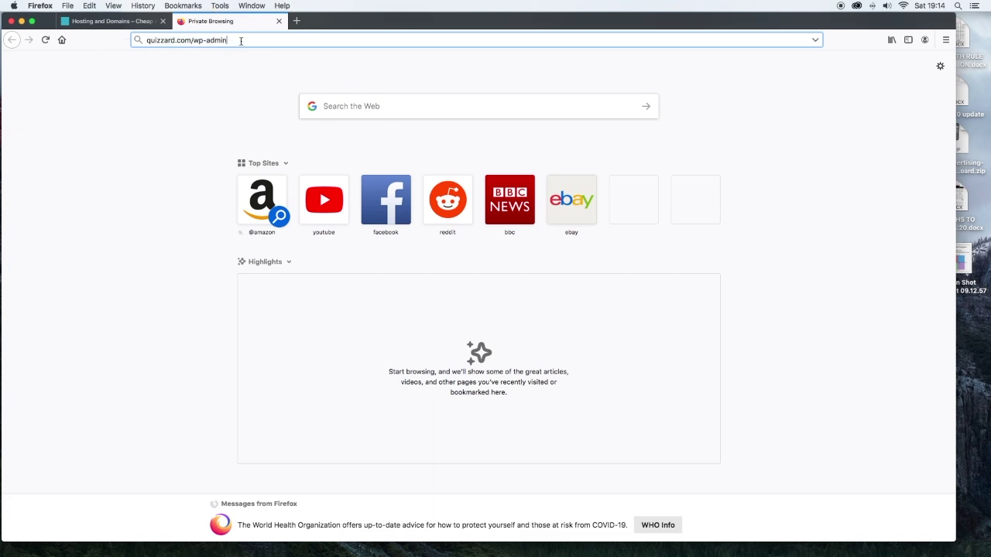
{"action": "left_click_drag", "start_coordinate": [190, 41], "coordinate": [140, 38]}
{"action": "left_click", "coordinate": [230, 42]}
{"action": "key", "text": "Return"}
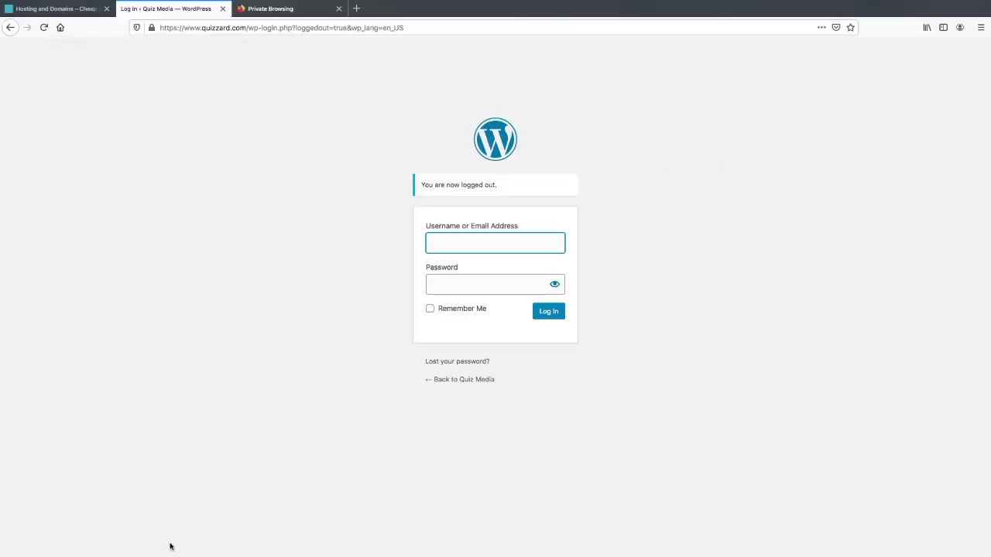
Log in to the WordPress site with the username and account password, with Remember Me enabled.
{"action": "left_click", "coordinate": [431, 244]}
{"action": "type", "text": "qu"}
{"action": "key", "text": "Tab"}
{"action": "type", "text": "************"}
{"action": "left_click", "coordinate": [430, 309]}
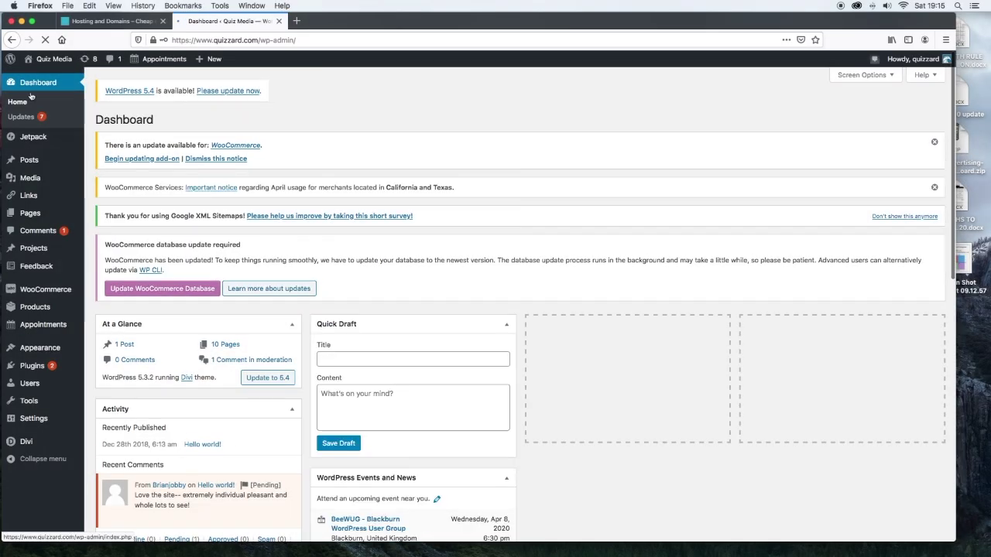
Look over the admin navigation sections and open the dashboard's Home page.
{"action": "mouse_move", "coordinate": [12, 188]}
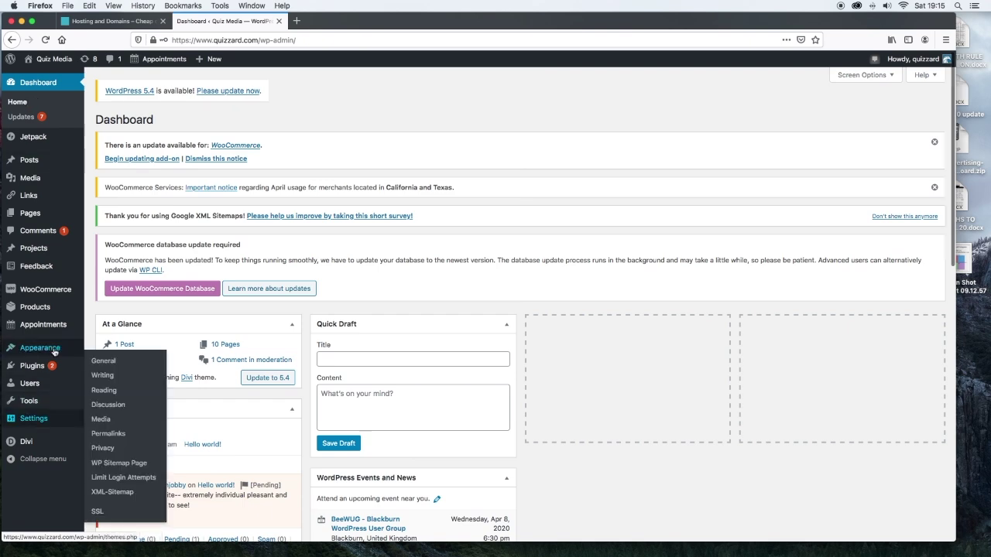
{"action": "mouse_move", "coordinate": [46, 348]}
{"action": "scroll", "coordinate": [46, 349], "scroll_direction": "down", "scroll_amount": 3}
{"action": "scroll", "coordinate": [54, 353], "scroll_direction": "up", "scroll_amount": 3}
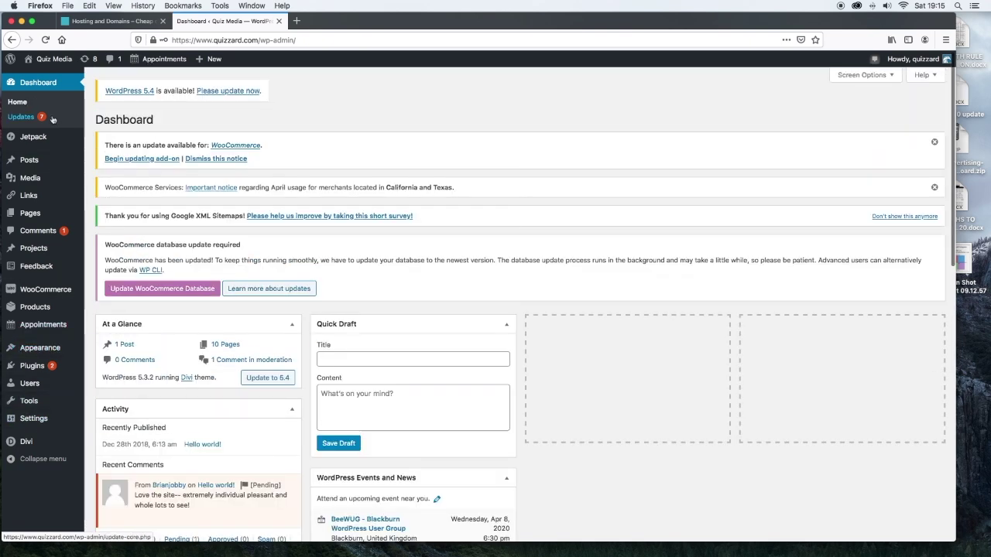
{"action": "left_click", "coordinate": [17, 103]}
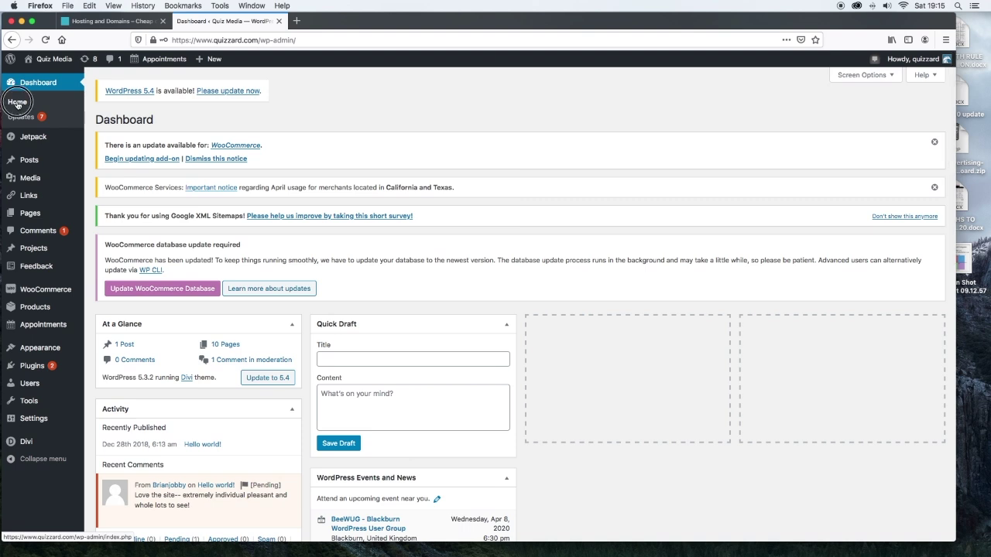
{"action": "mouse_move", "coordinate": [34, 138]}
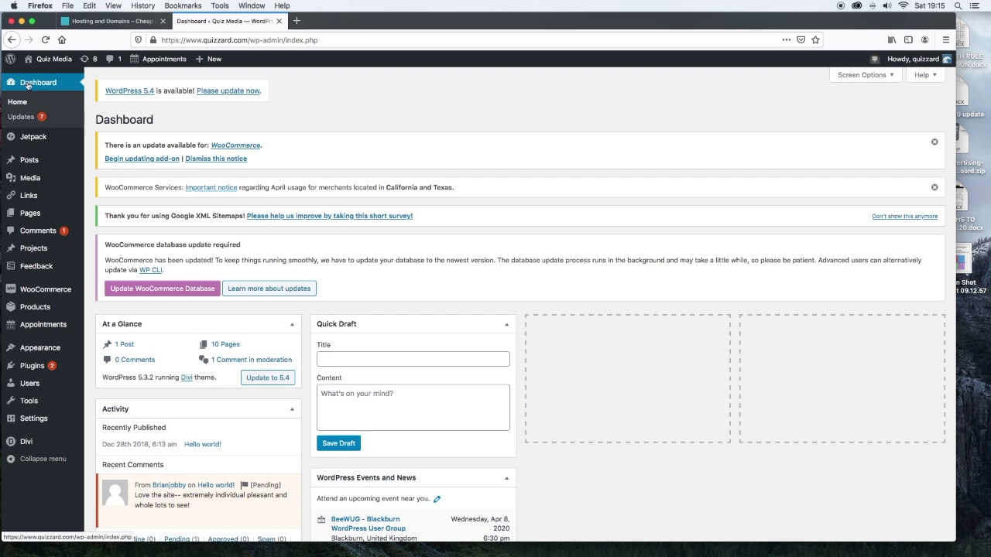
Open the site's Media Library and go to adding a new media item.
{"action": "mouse_move", "coordinate": [27, 164]}
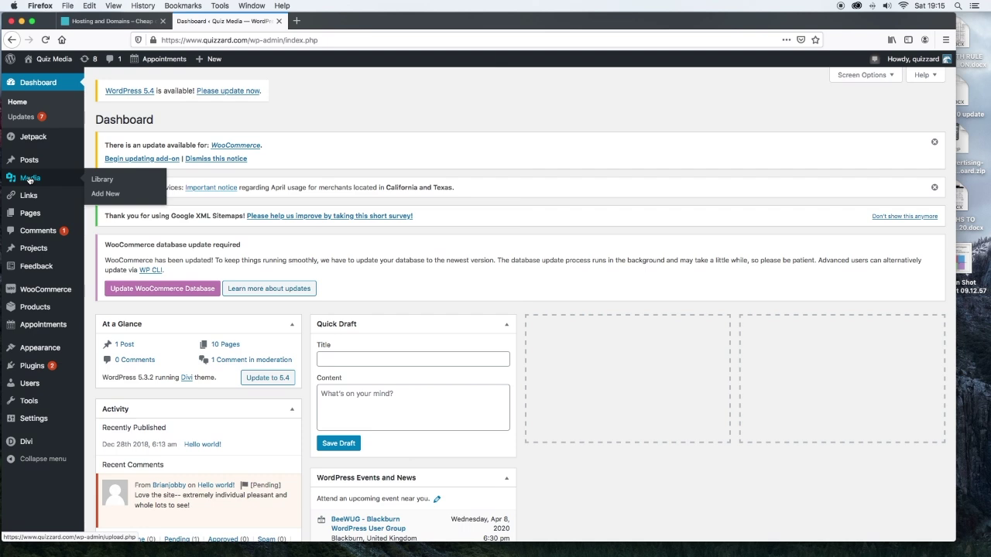
{"action": "left_click", "coordinate": [35, 179]}
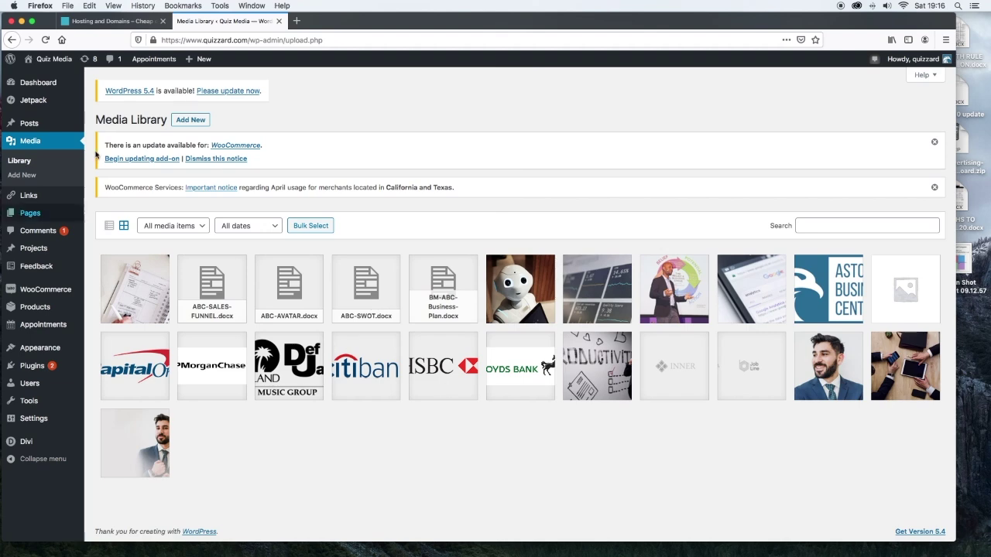
{"action": "left_click", "coordinate": [191, 120]}
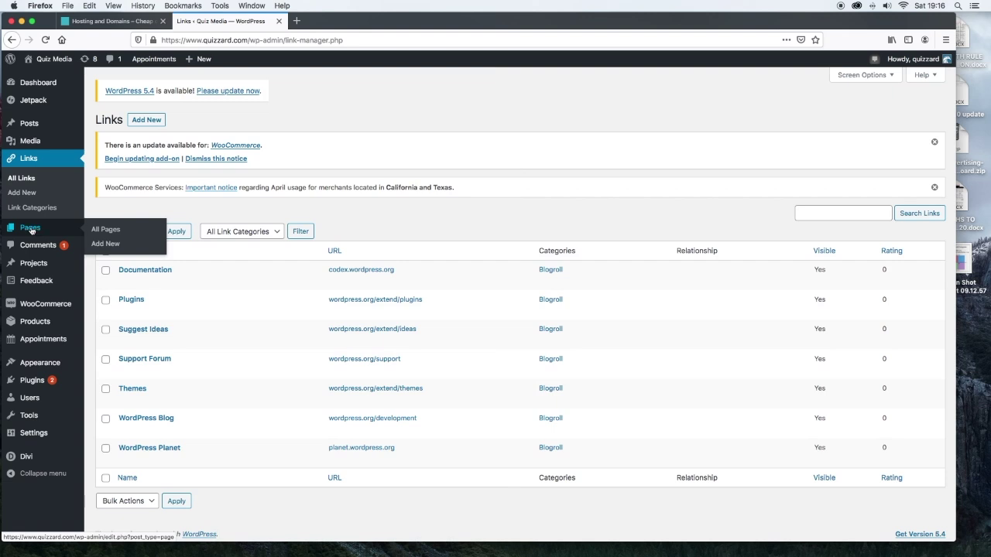
Open the list of all site pages and look through its entries.
{"action": "left_click", "coordinate": [31, 230]}
{"action": "scroll", "coordinate": [256, 271], "scroll_direction": "down", "scroll_amount": 3}
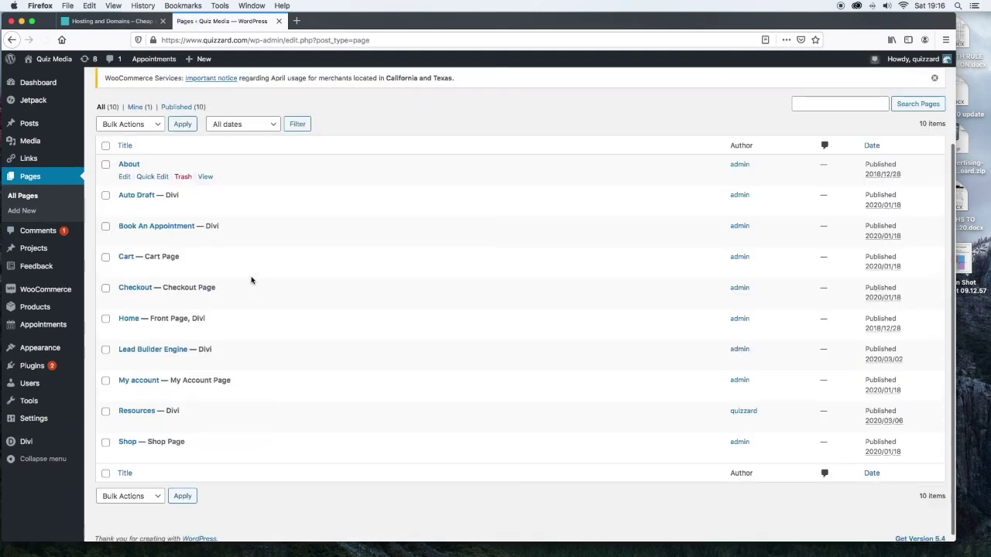
{"action": "scroll", "coordinate": [251, 281], "scroll_direction": "up", "scroll_amount": 3}
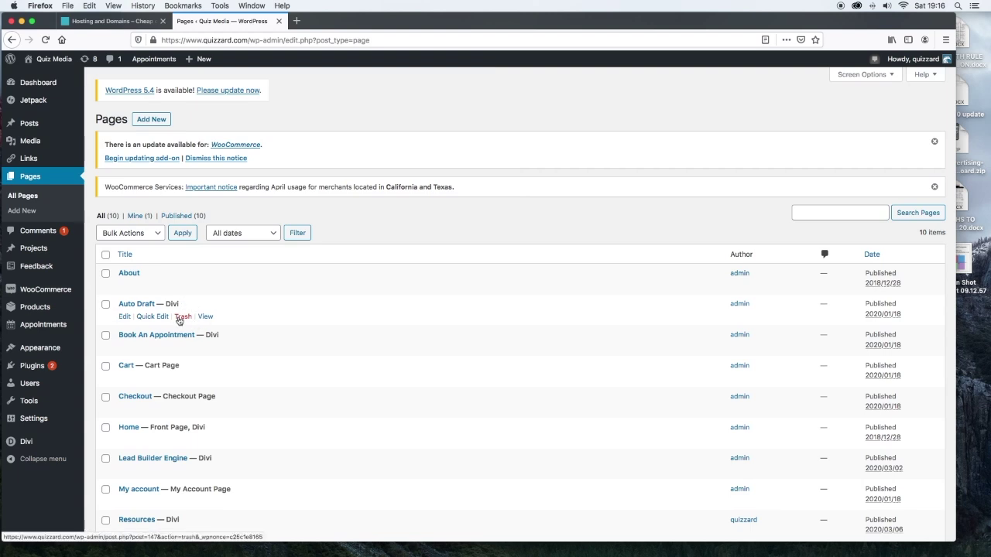
Open Quick Edit for the Auto Draft page and review its title, slug and status options, keeping the status Published.
{"action": "left_click", "coordinate": [147, 317]}
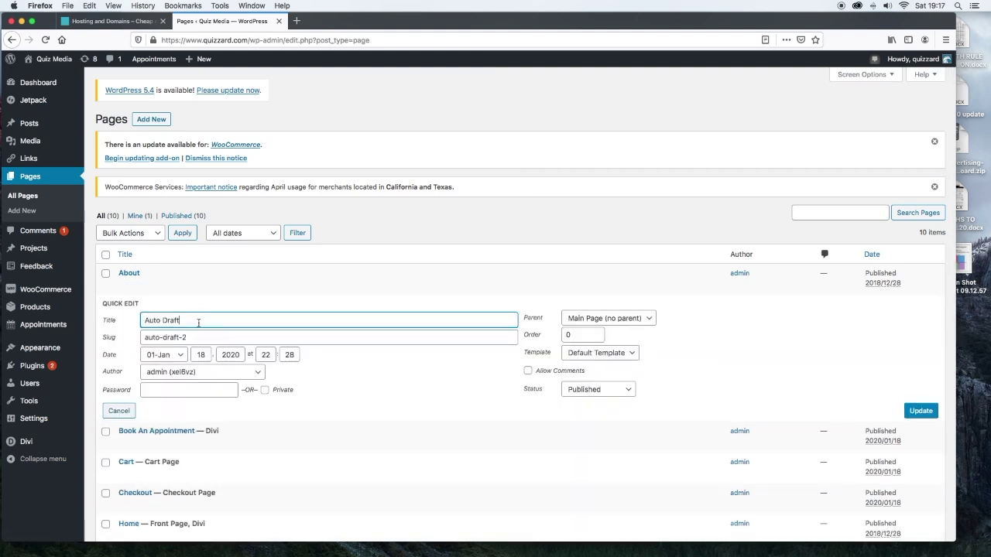
{"action": "left_click_drag", "start_coordinate": [198, 323], "coordinate": [122, 318]}
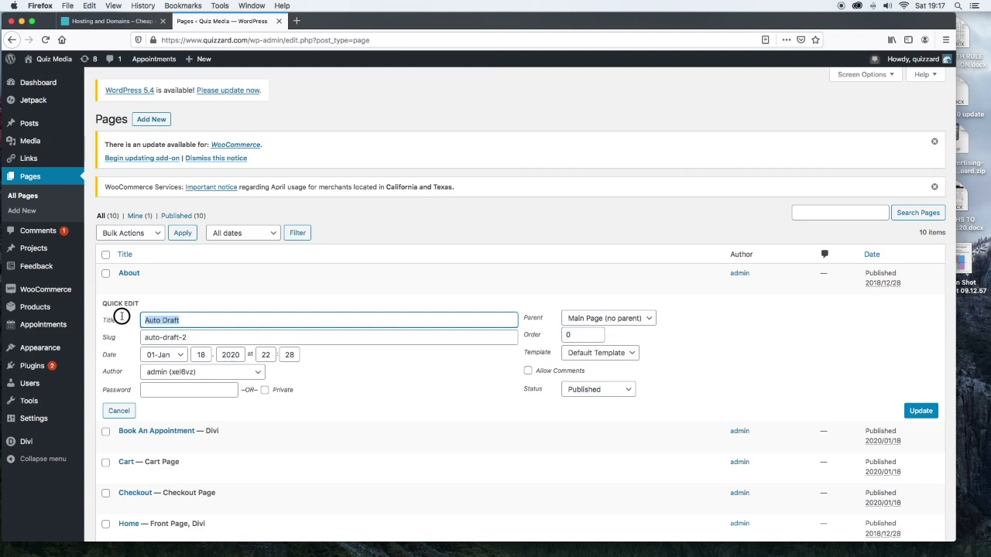
{"action": "left_click_drag", "start_coordinate": [196, 335], "coordinate": [123, 335]}
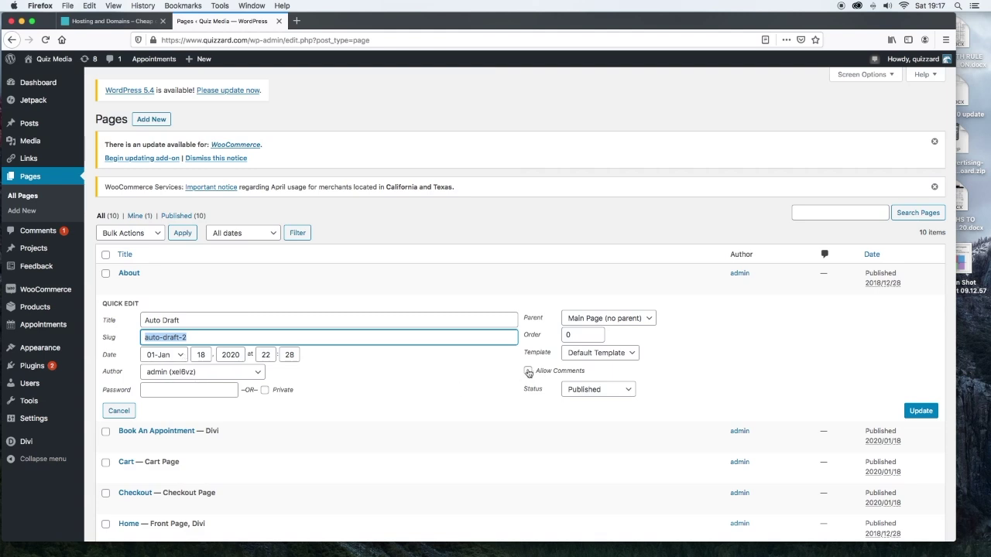
{"action": "left_click", "coordinate": [622, 392]}
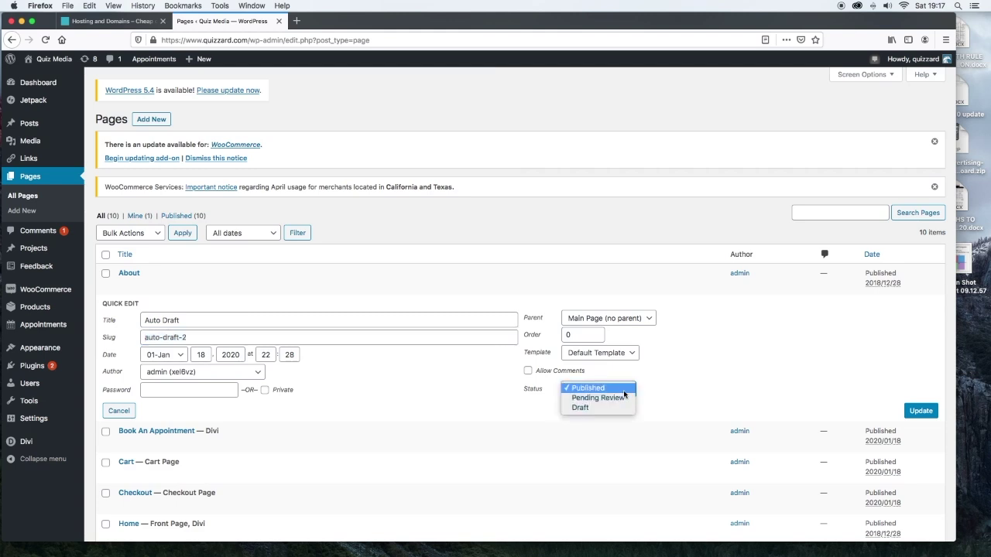
{"action": "left_click", "coordinate": [607, 389]}
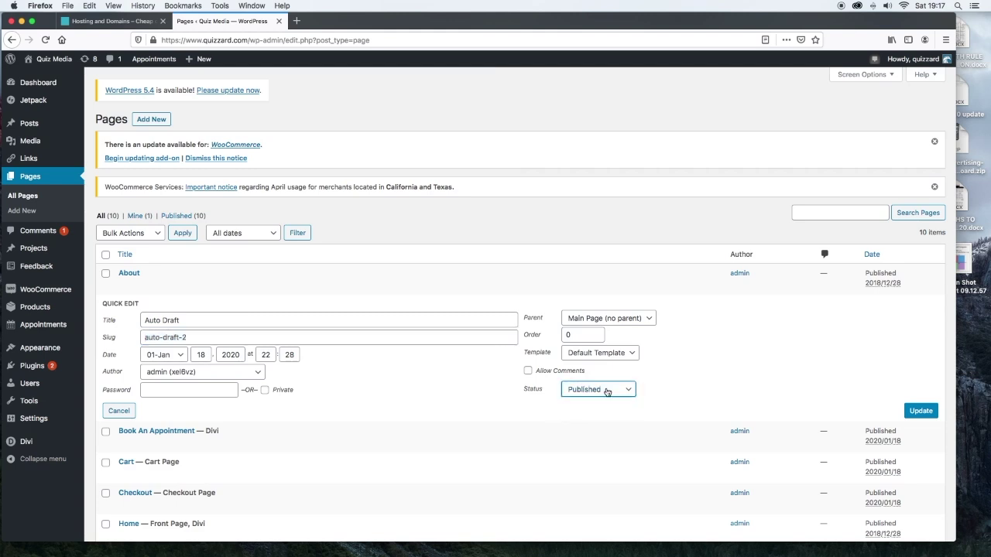
{"action": "scroll", "coordinate": [607, 391], "scroll_direction": "down", "scroll_amount": 1}
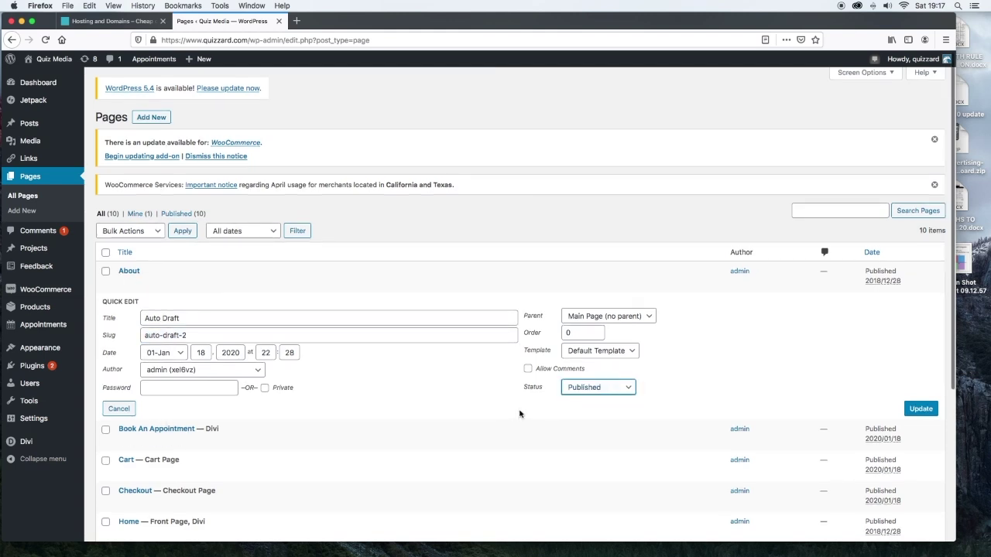
{"action": "scroll", "coordinate": [867, 402], "scroll_direction": "down", "scroll_amount": 1}
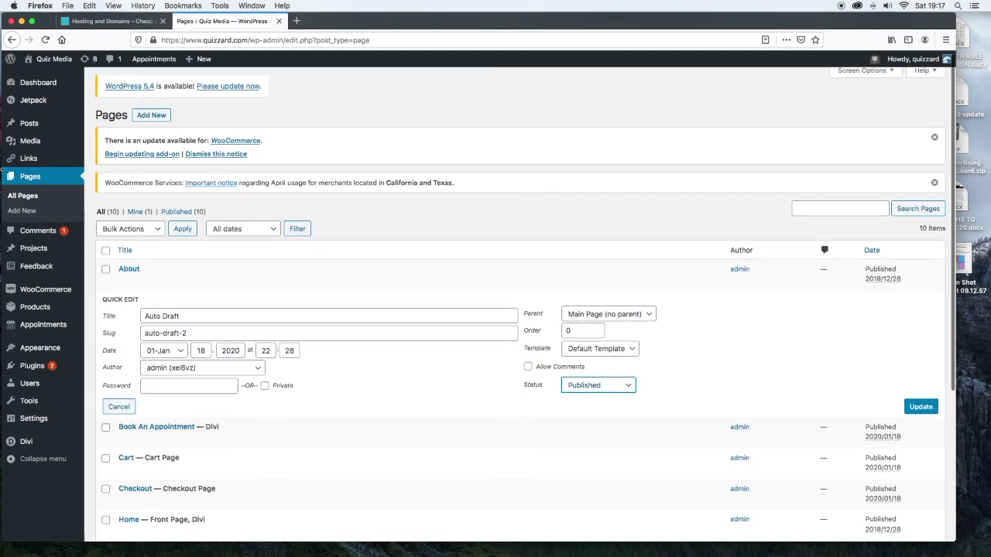
Mark the pending comment on the Hello world! post as spam using a bulk action.
{"action": "left_click", "coordinate": [38, 234]}
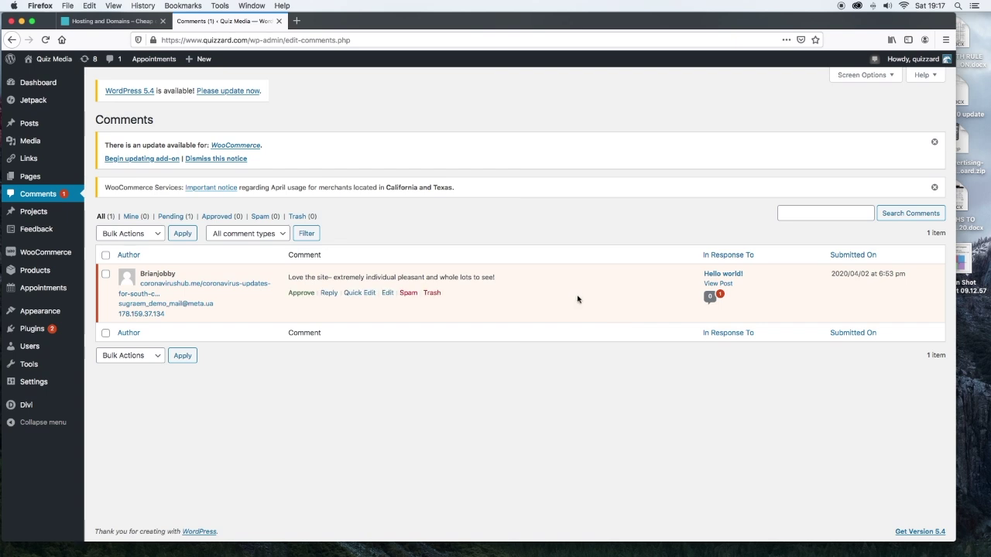
{"action": "left_click", "coordinate": [106, 277]}
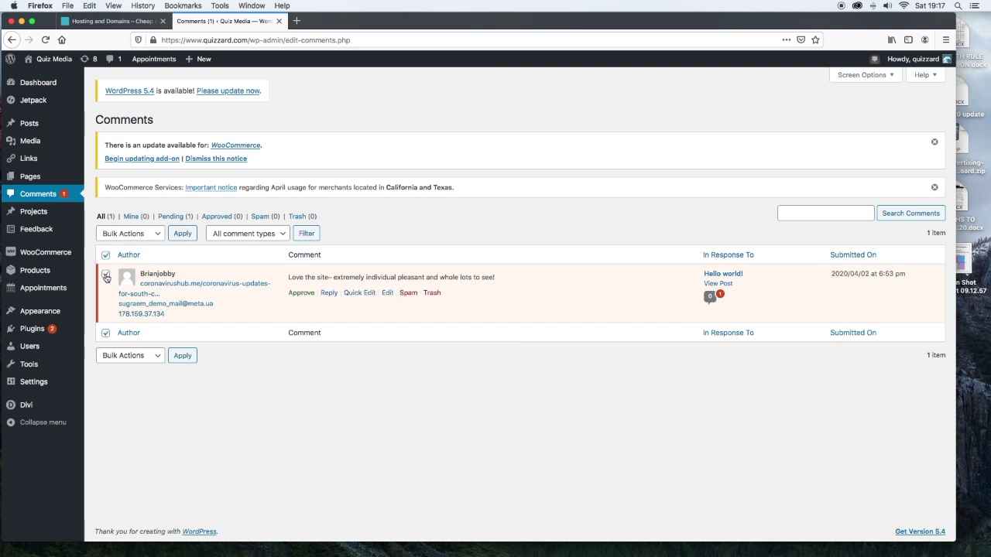
{"action": "left_click", "coordinate": [157, 235]}
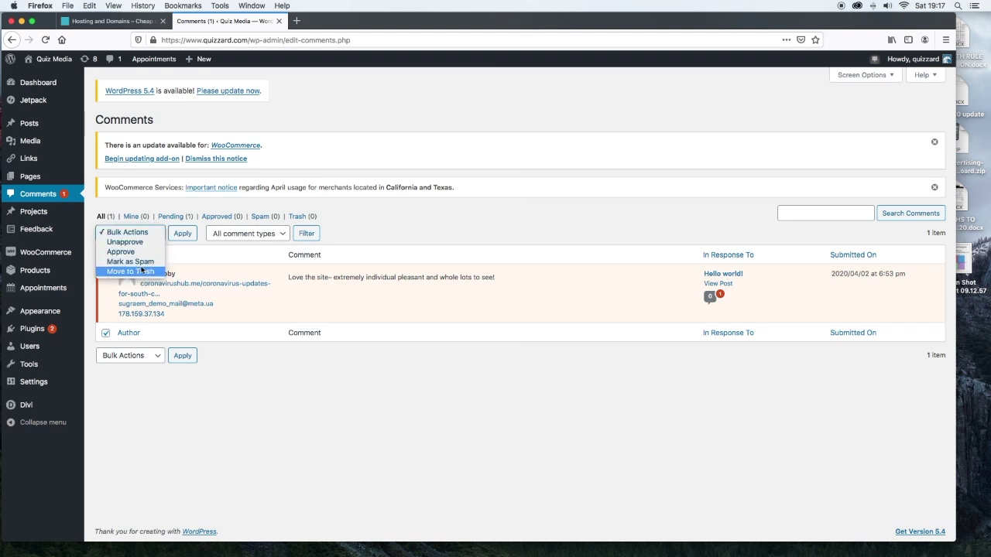
{"action": "left_click", "coordinate": [141, 263]}
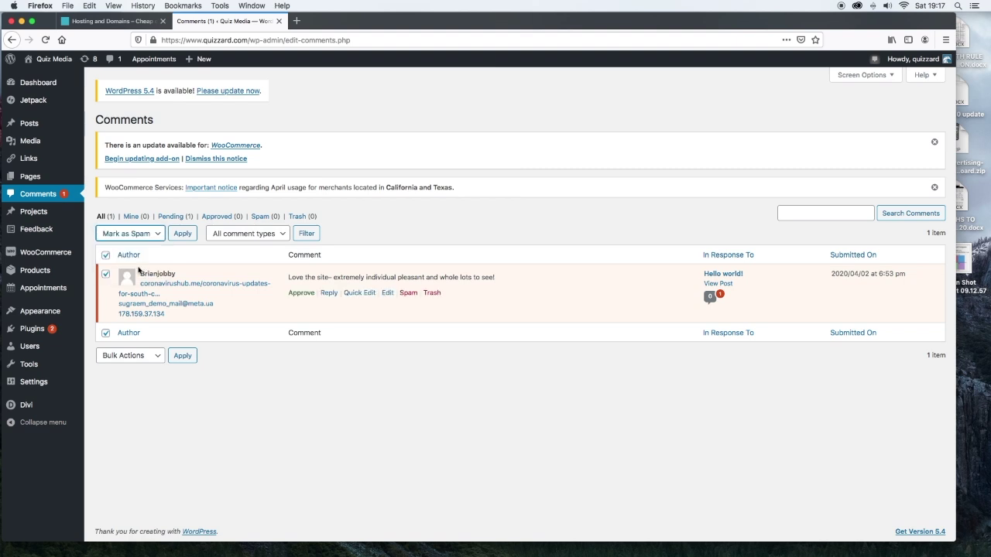
{"action": "left_click", "coordinate": [181, 234]}
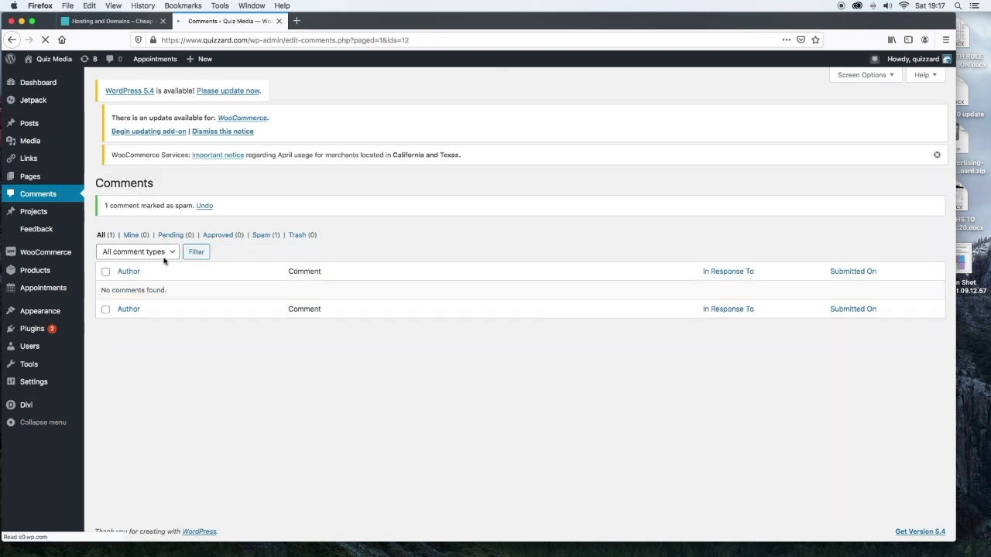
Open the installed themes and go on to the Add Themes page.
{"action": "mouse_move", "coordinate": [47, 312]}
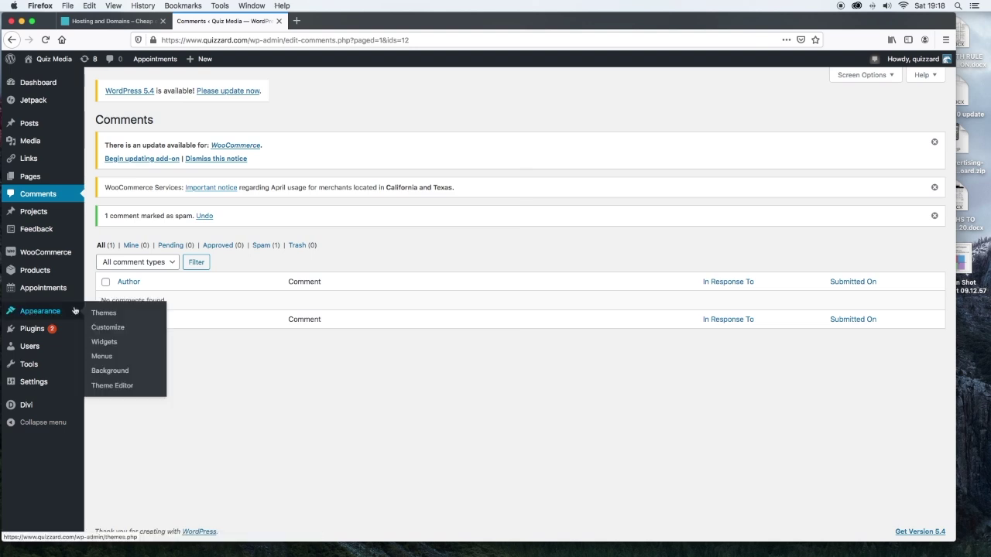
{"action": "left_click", "coordinate": [107, 317]}
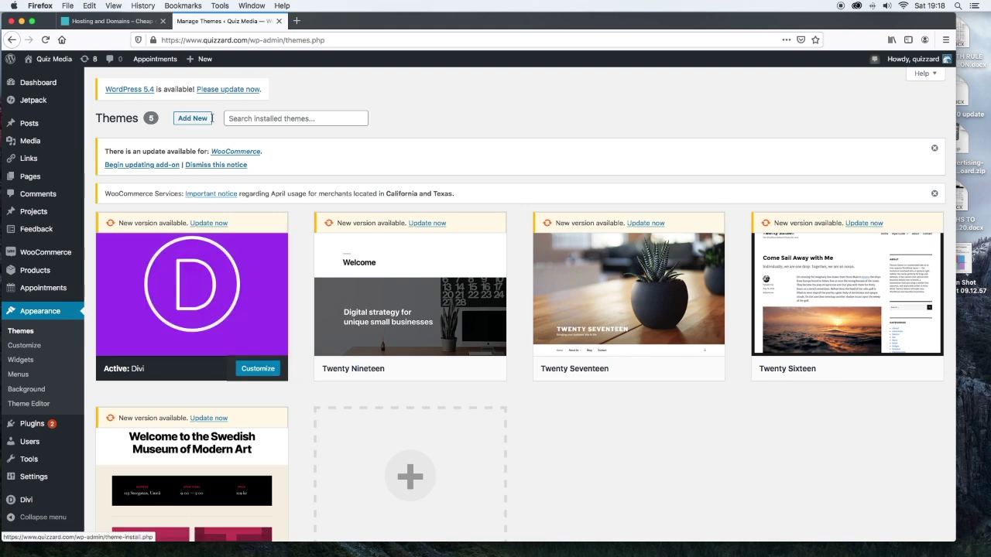
{"action": "left_click", "coordinate": [191, 121]}
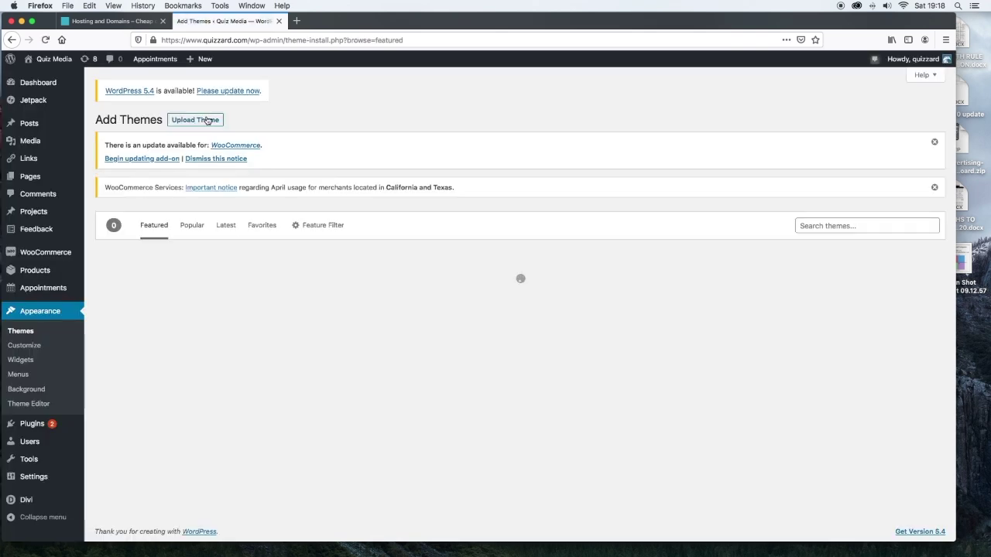
Search the available themes for "music" and switch back to the Featured themes.
{"action": "left_click", "coordinate": [805, 225]}
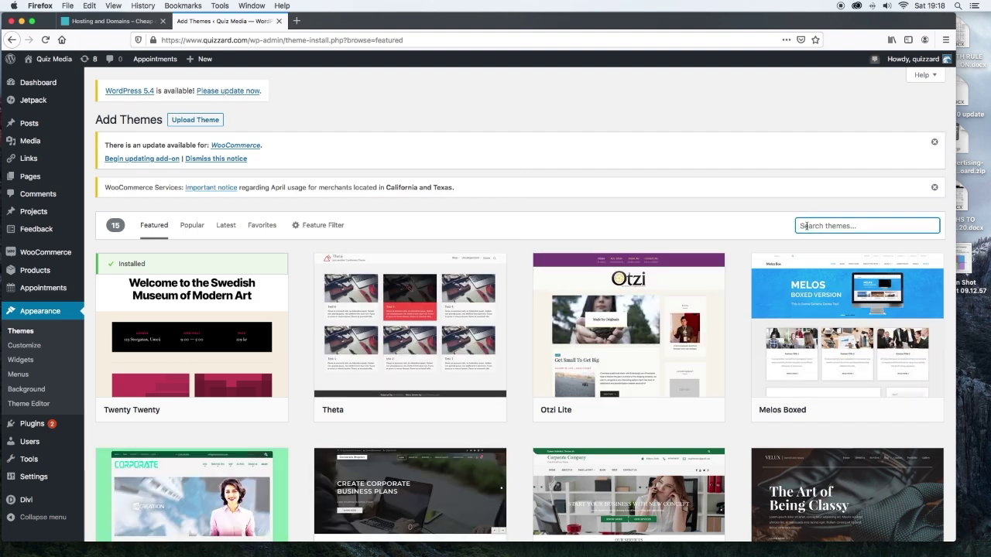
{"action": "type", "text": "music"}
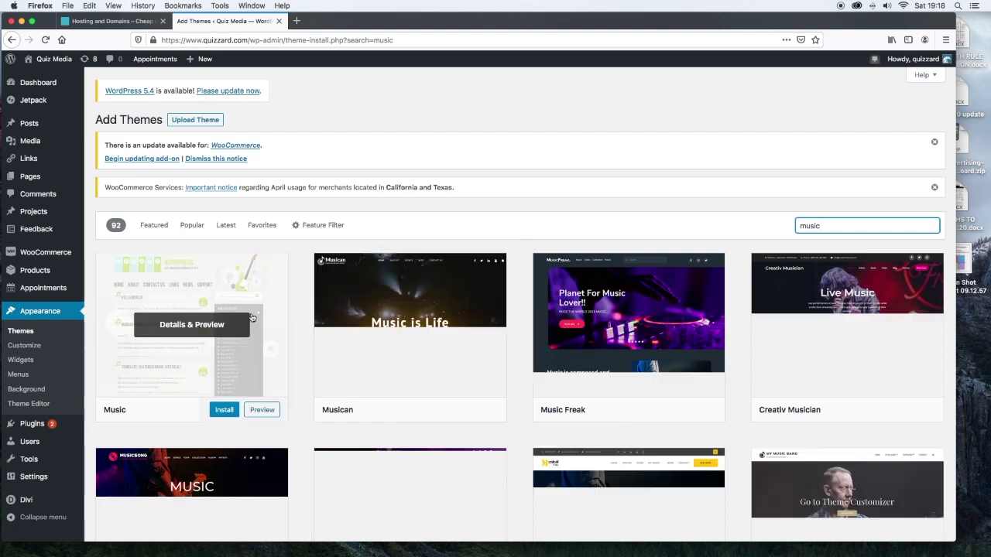
{"action": "left_click", "coordinate": [154, 225]}
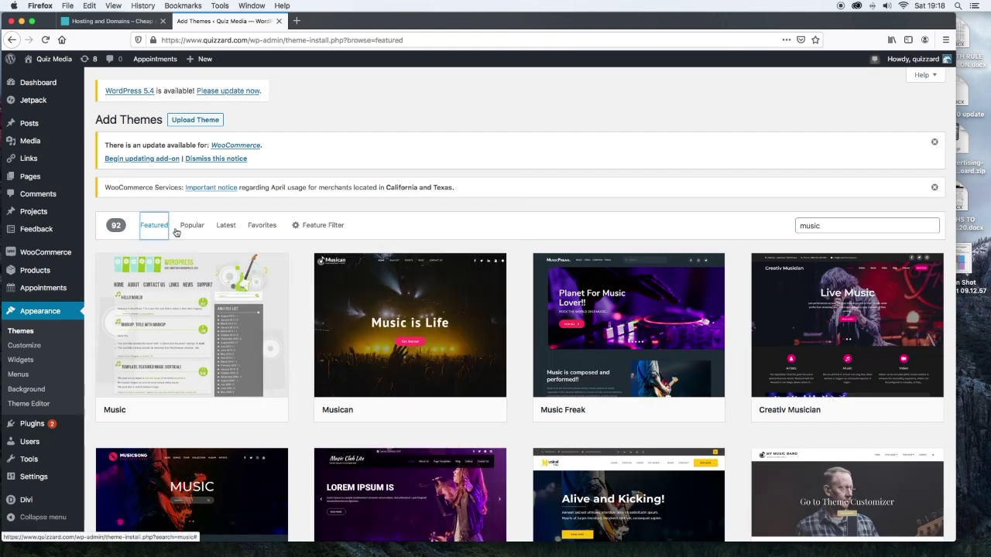
Show the Latest themes on the Add Themes page, and open the theme customizer.
{"action": "left_click", "coordinate": [233, 228]}
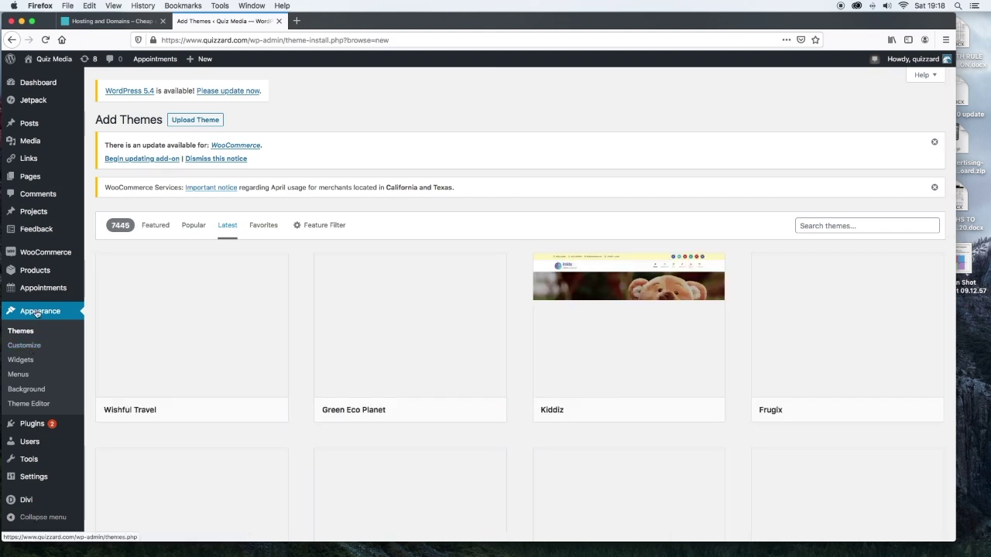
{"action": "left_click", "coordinate": [26, 349]}
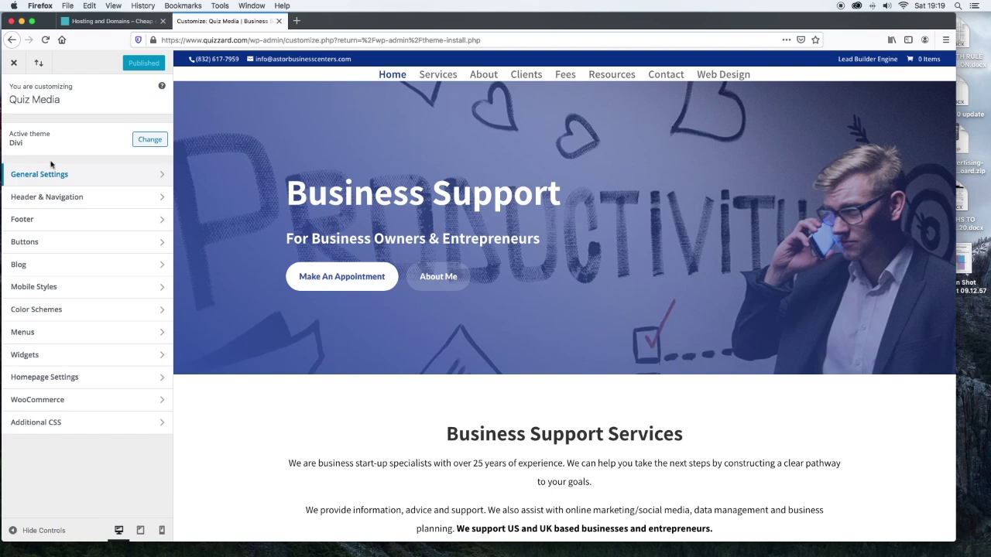
Review the site title and tagline in the Site Identity section of General Settings, and close the customizer.
{"action": "left_click", "coordinate": [162, 177]}
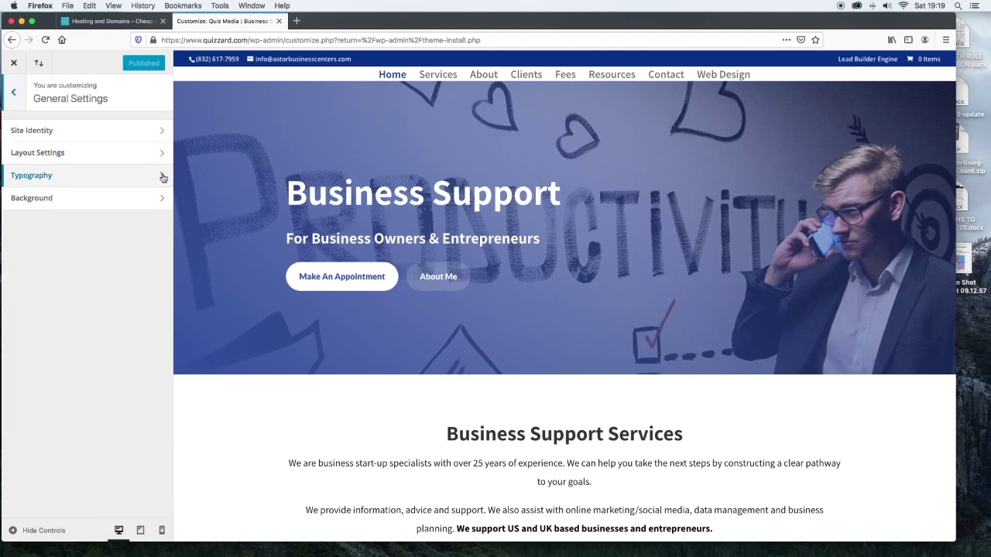
{"action": "left_click", "coordinate": [164, 131]}
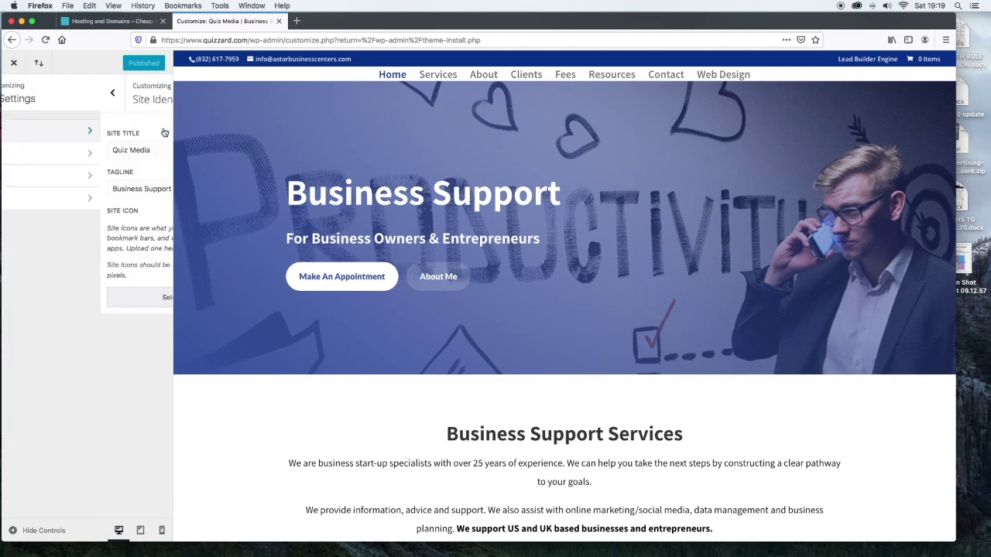
{"action": "left_click", "coordinate": [69, 150]}
{"action": "left_click_drag", "start_coordinate": [70, 150], "coordinate": [4, 148]}
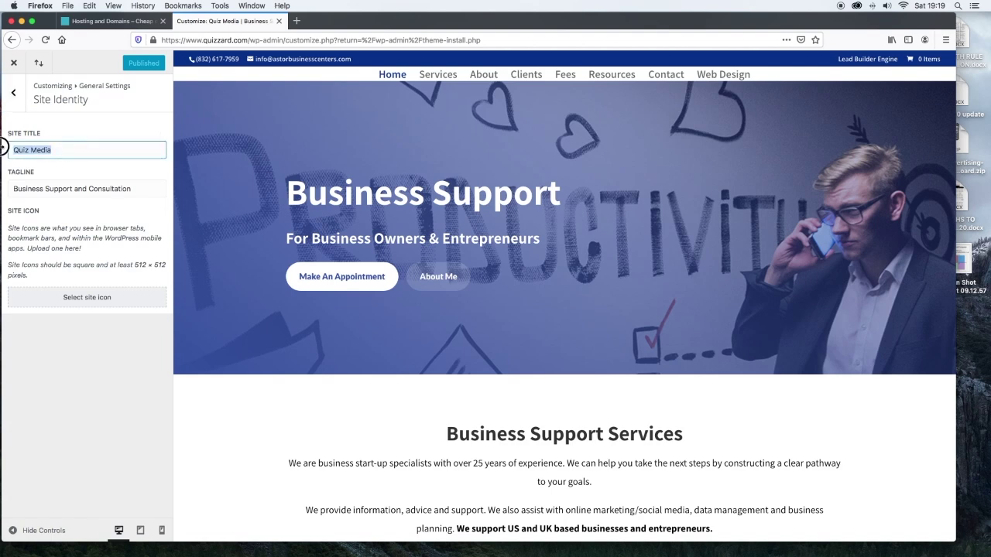
{"action": "left_click_drag", "start_coordinate": [154, 193], "coordinate": [3, 180]}
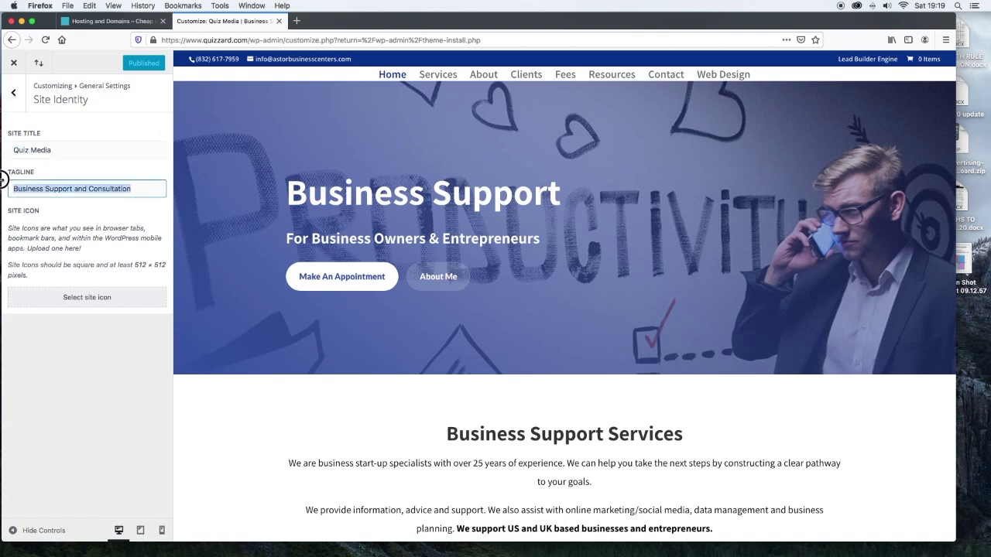
{"action": "left_click", "coordinate": [13, 96]}
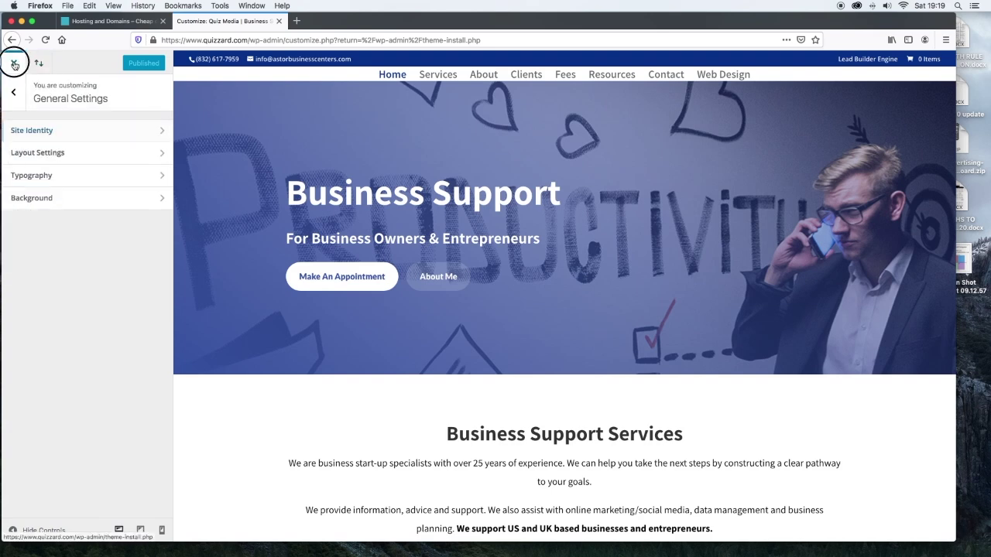
{"action": "left_click", "coordinate": [14, 65]}
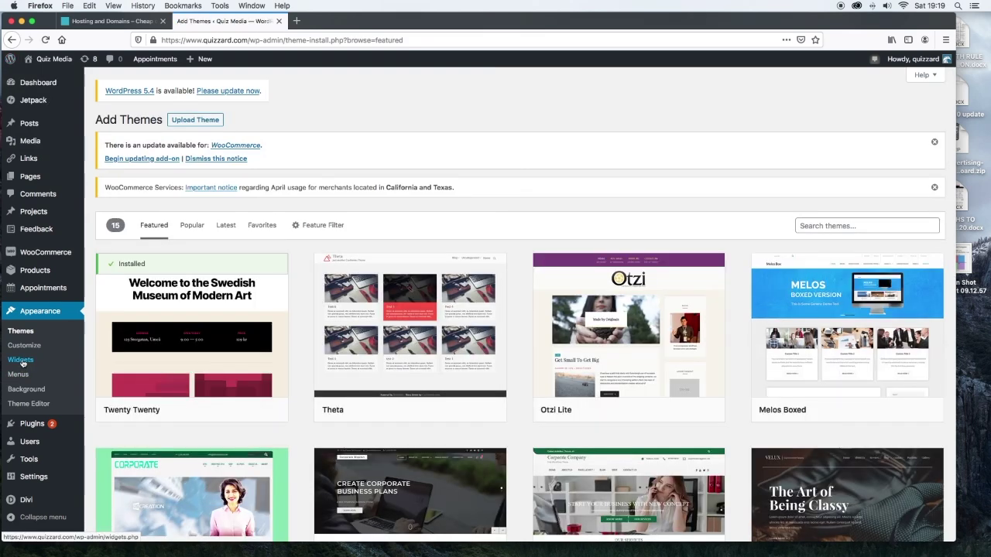
Open the Widgets page, and visit the live site to view its homepage down to the footer.
{"action": "left_click", "coordinate": [22, 361]}
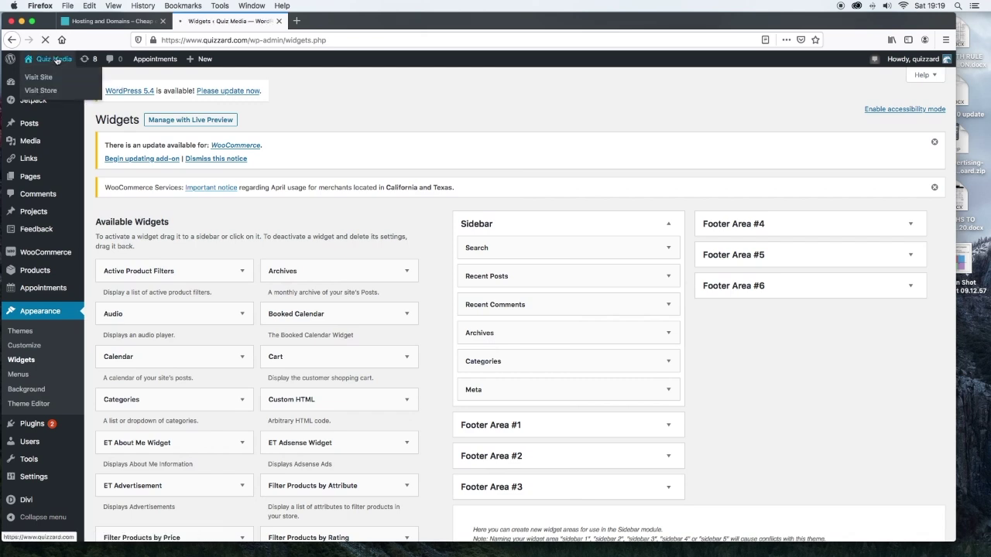
{"action": "left_click", "coordinate": [56, 60]}
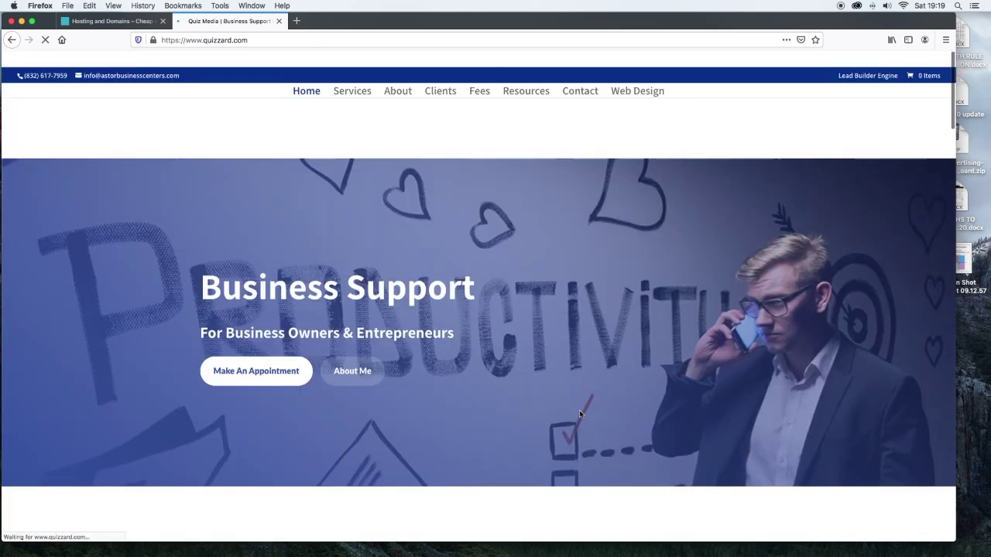
{"action": "scroll", "coordinate": [579, 414], "scroll_direction": "down", "scroll_amount": 20}
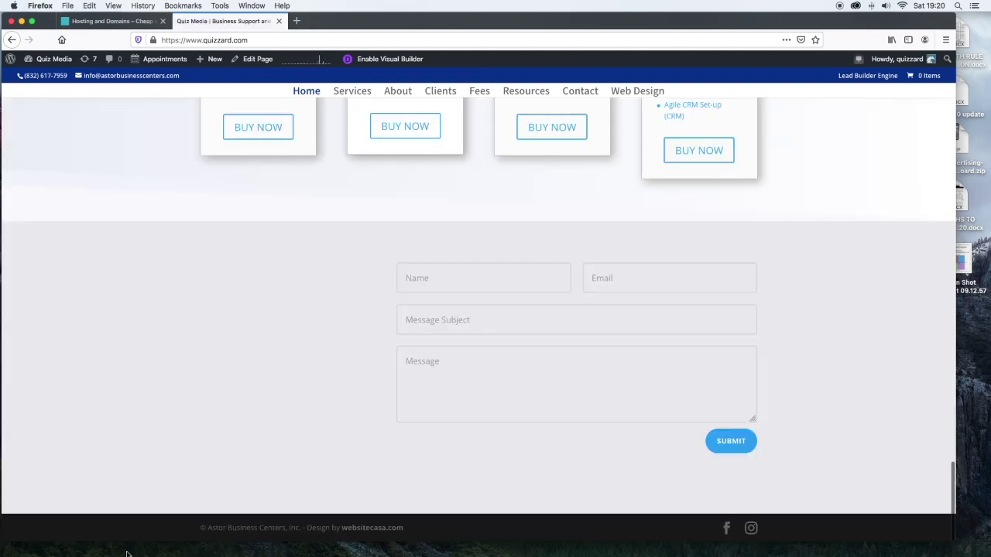
Return to the admin dashboard from the live site and reopen the Widgets page.
{"action": "left_click", "coordinate": [55, 59]}
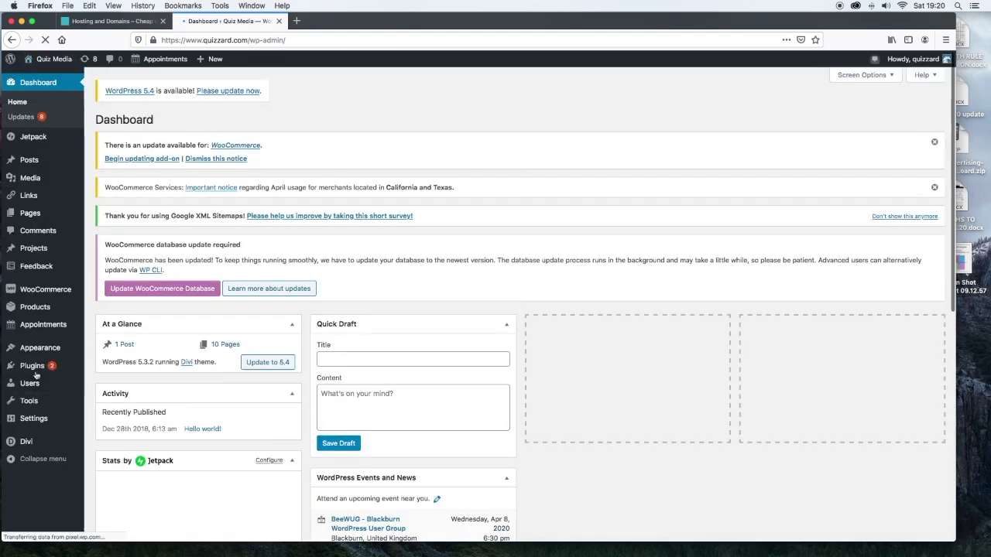
{"action": "mouse_move", "coordinate": [38, 348]}
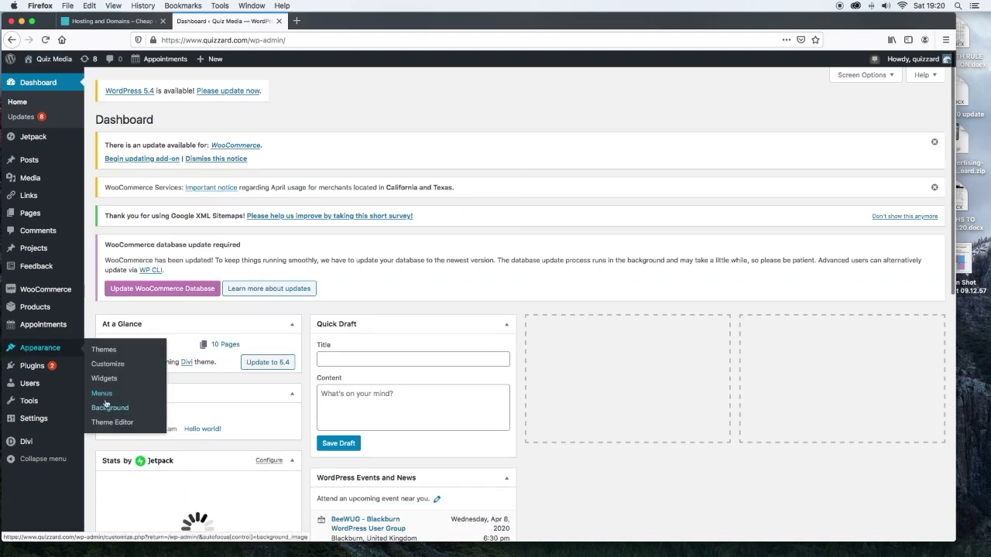
{"action": "left_click", "coordinate": [94, 395]}
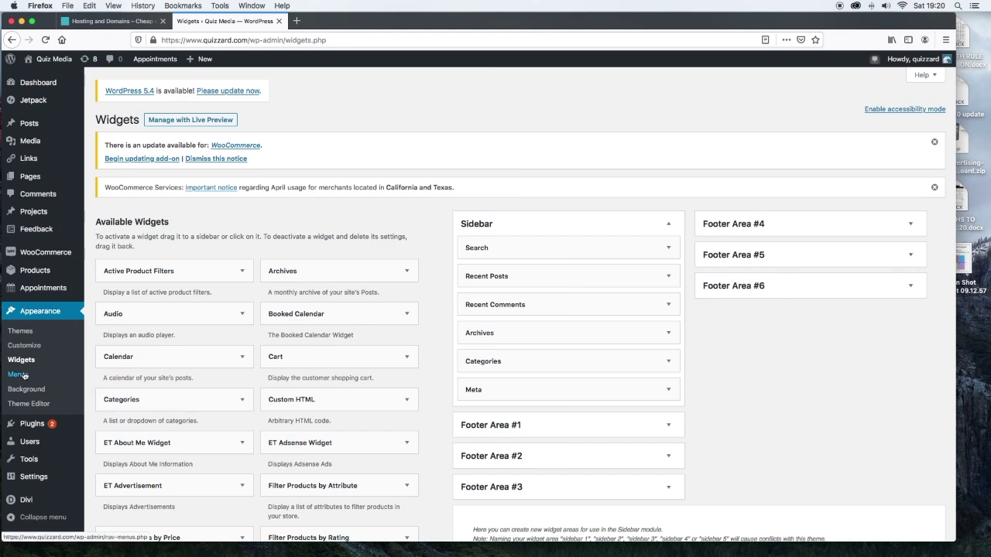
Open the Menus page and review the structure and display settings of the Main menu.
{"action": "left_click", "coordinate": [21, 377]}
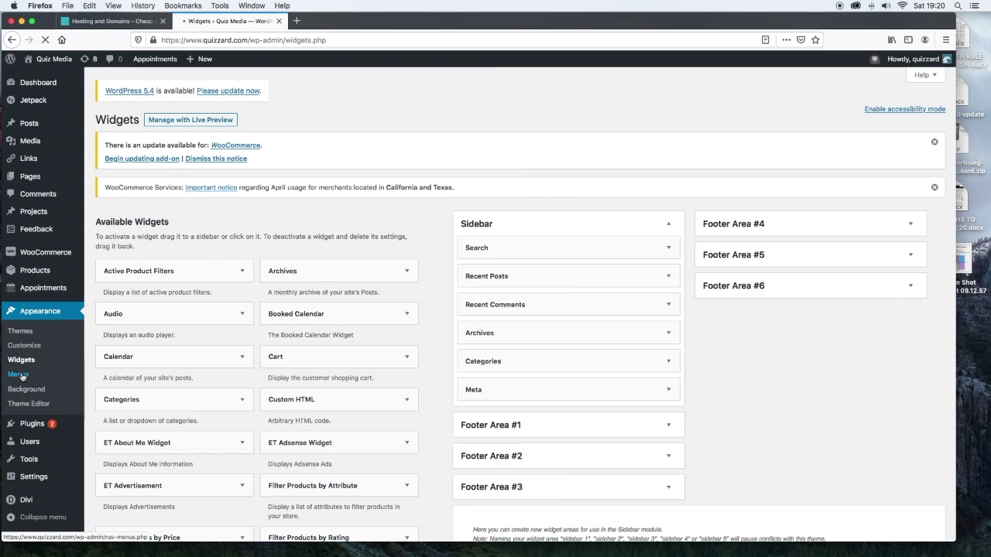
{"action": "scroll", "coordinate": [453, 456], "scroll_direction": "down", "scroll_amount": 5}
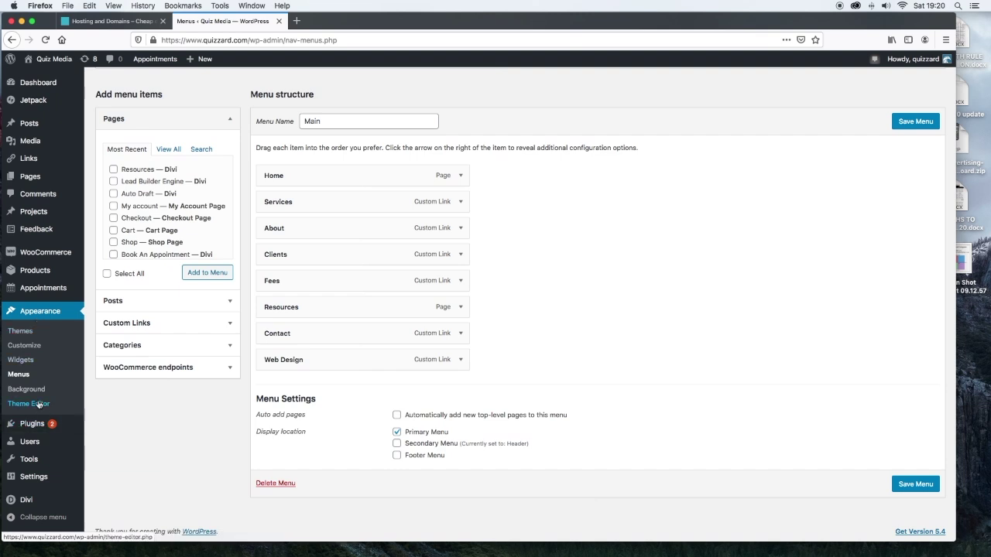
Open the installed plugins and examine the full list, including the available plugin updates.
{"action": "left_click", "coordinate": [33, 426]}
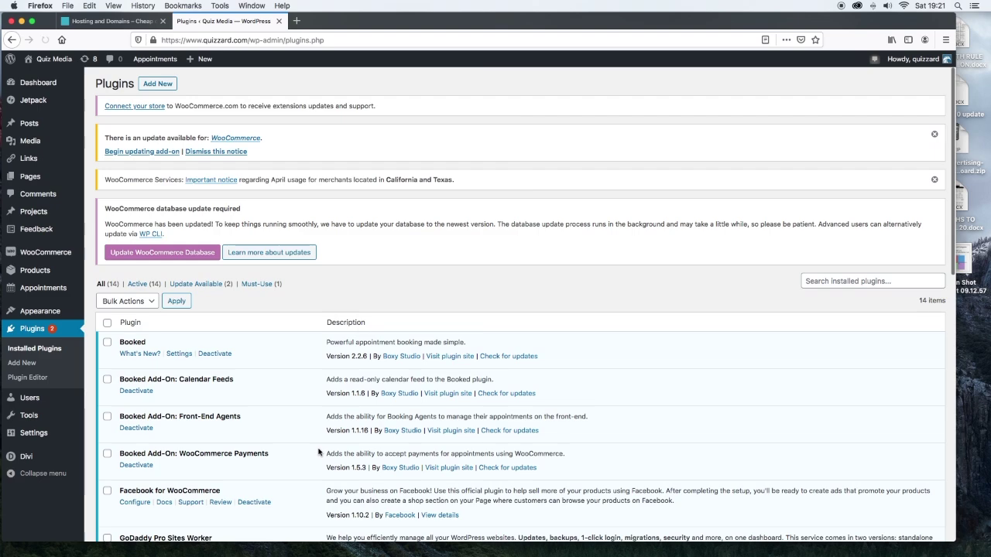
{"action": "scroll", "coordinate": [318, 452], "scroll_direction": "down", "scroll_amount": 5}
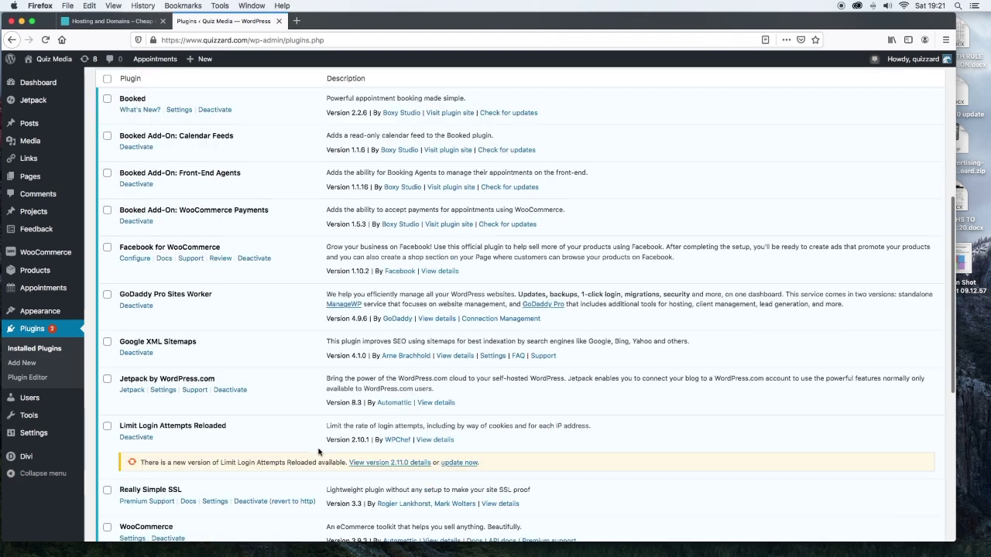
{"action": "scroll", "coordinate": [318, 452], "scroll_direction": "down", "scroll_amount": 2}
{"action": "scroll", "coordinate": [318, 452], "scroll_direction": "up", "scroll_amount": 10}
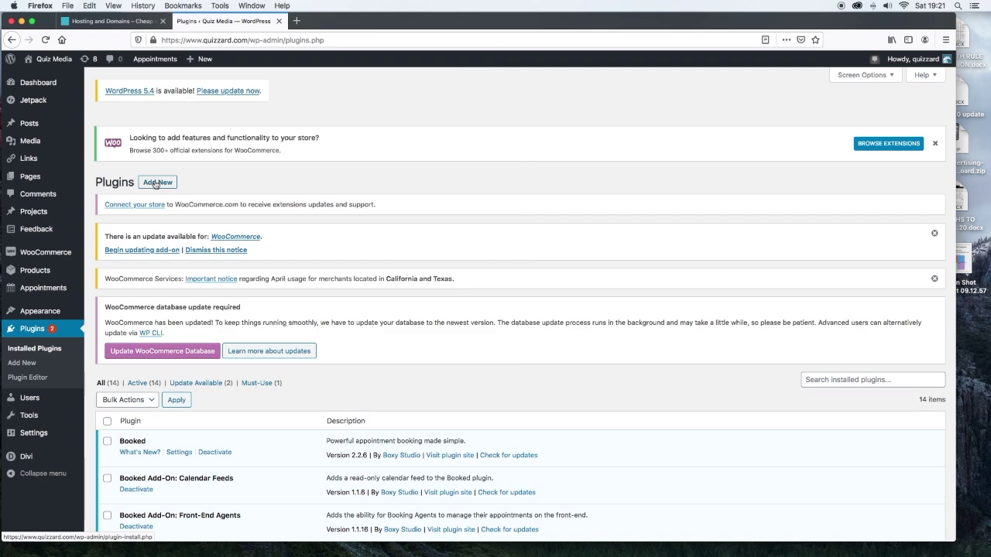
{"action": "scroll", "coordinate": [379, 422], "scroll_direction": "down", "scroll_amount": 4}
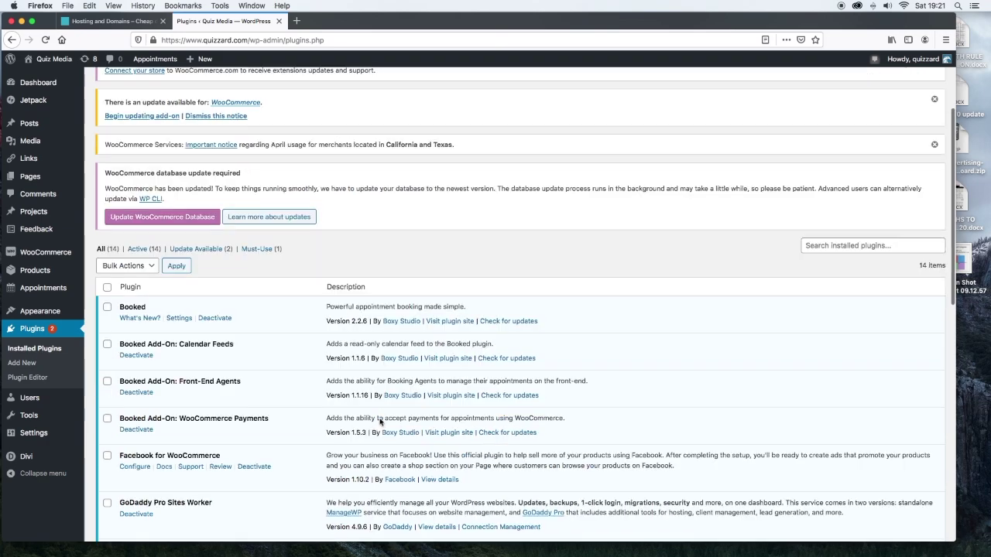
{"action": "scroll", "coordinate": [379, 420], "scroll_direction": "down", "scroll_amount": 12}
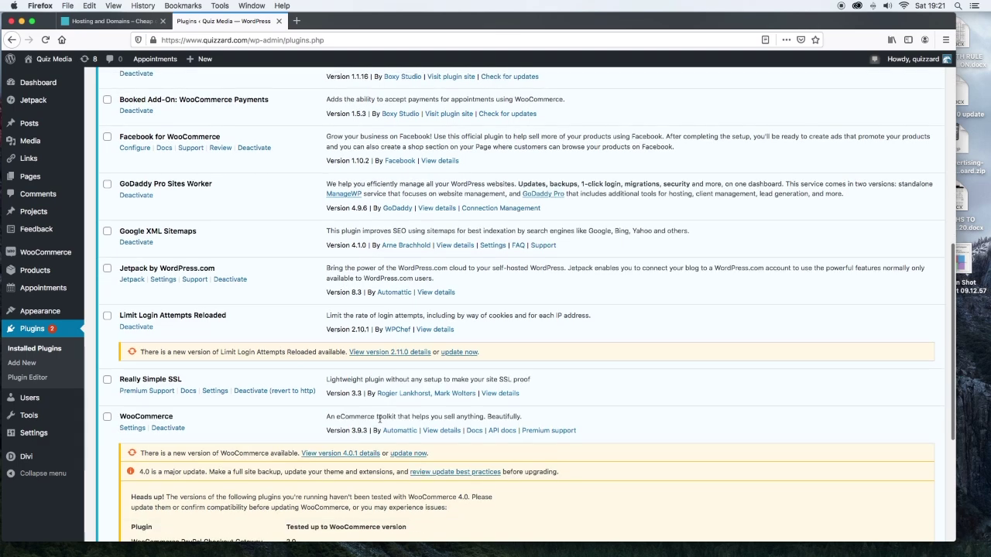
{"action": "scroll", "coordinate": [379, 421], "scroll_direction": "down", "scroll_amount": 3}
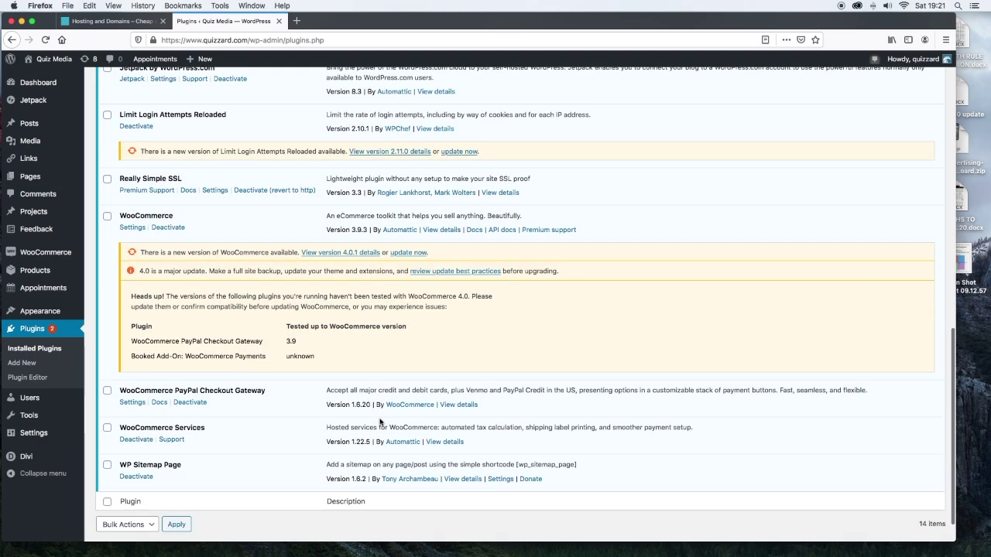
{"action": "scroll", "coordinate": [379, 422], "scroll_direction": "down", "scroll_amount": 1}
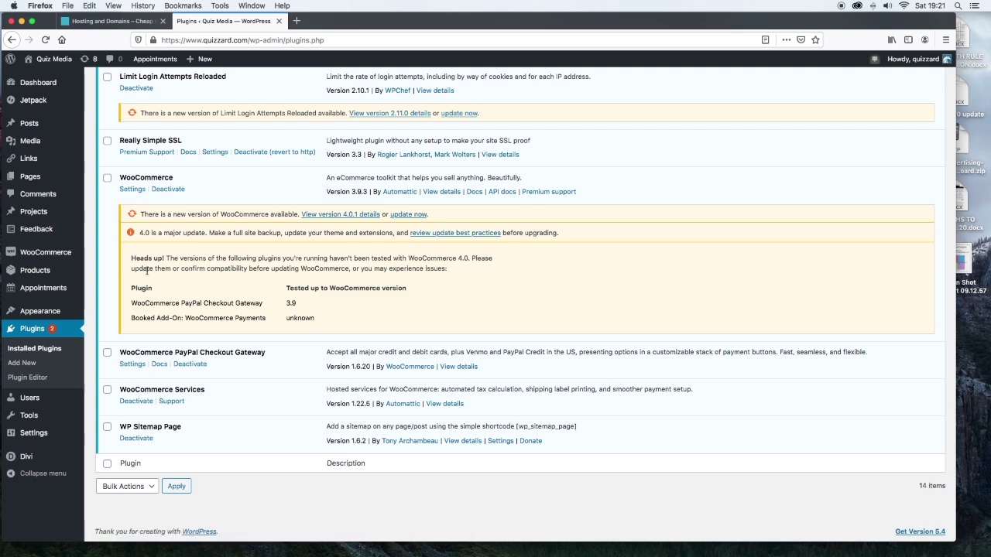
{"action": "scroll", "coordinate": [220, 277], "scroll_direction": "up", "scroll_amount": 10}
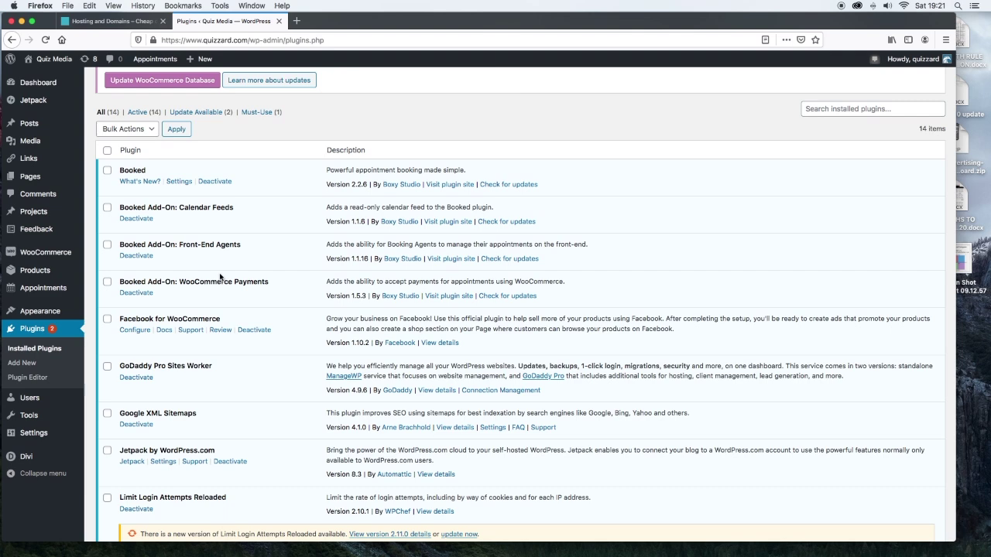
{"action": "scroll", "coordinate": [220, 277], "scroll_direction": "up", "scroll_amount": 6}
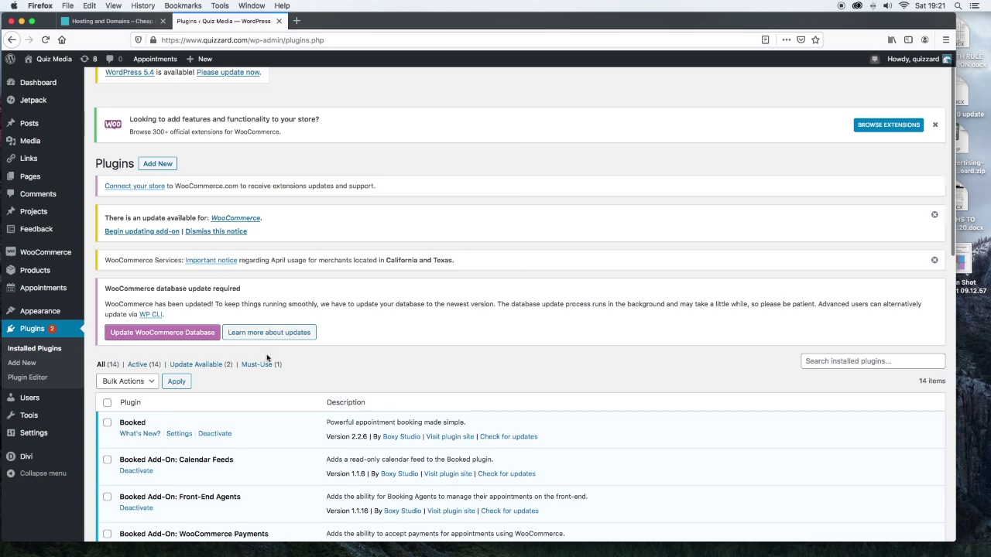
{"action": "scroll", "coordinate": [267, 357], "scroll_direction": "down", "scroll_amount": 8}
{"action": "scroll", "coordinate": [266, 357], "scroll_direction": "down", "scroll_amount": 4}
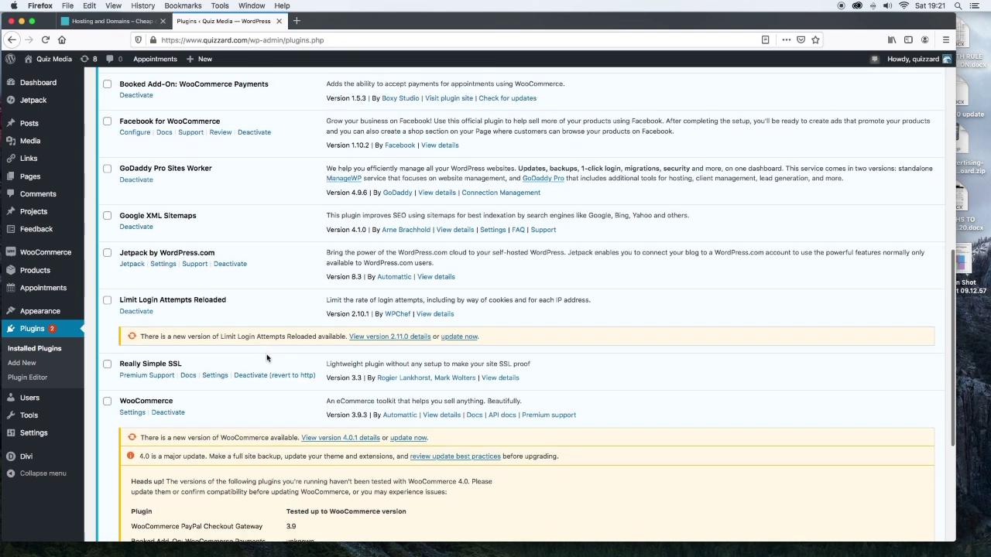
{"action": "scroll", "coordinate": [267, 357], "scroll_direction": "up", "scroll_amount": 10}
{"action": "scroll", "coordinate": [267, 357], "scroll_direction": "up", "scroll_amount": 1}
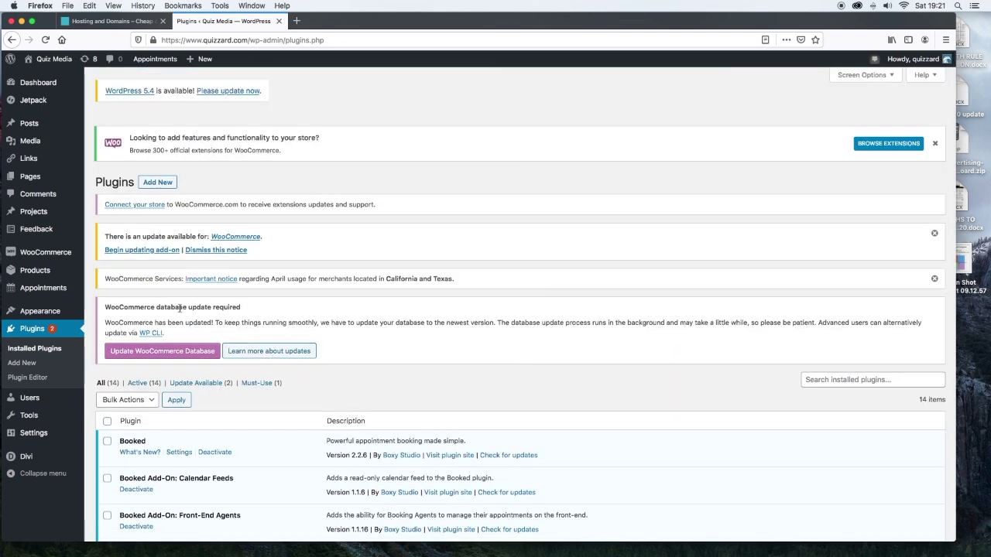
Open the General Settings page and put the cursor in the Site Title field.
{"action": "mouse_move", "coordinate": [34, 400]}
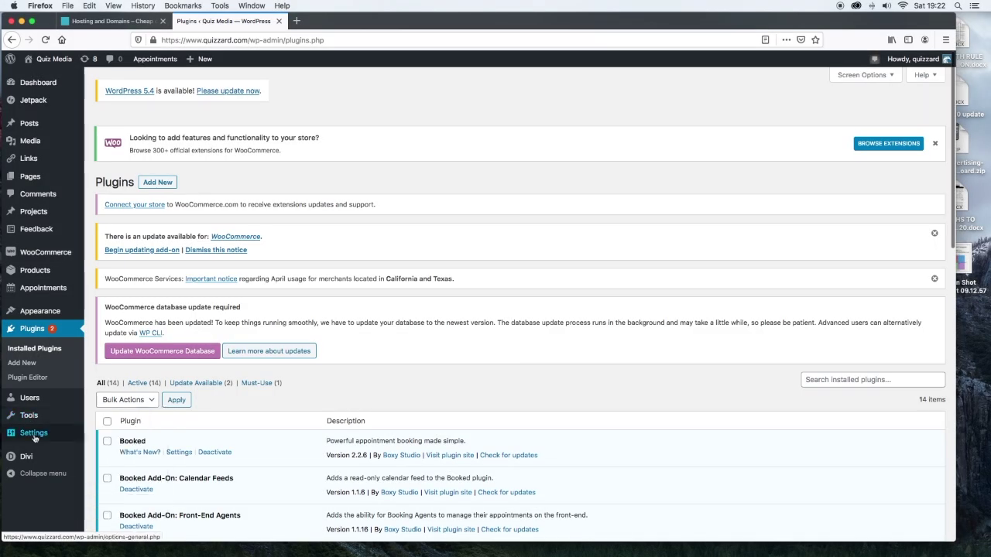
{"action": "mouse_move", "coordinate": [34, 437]}
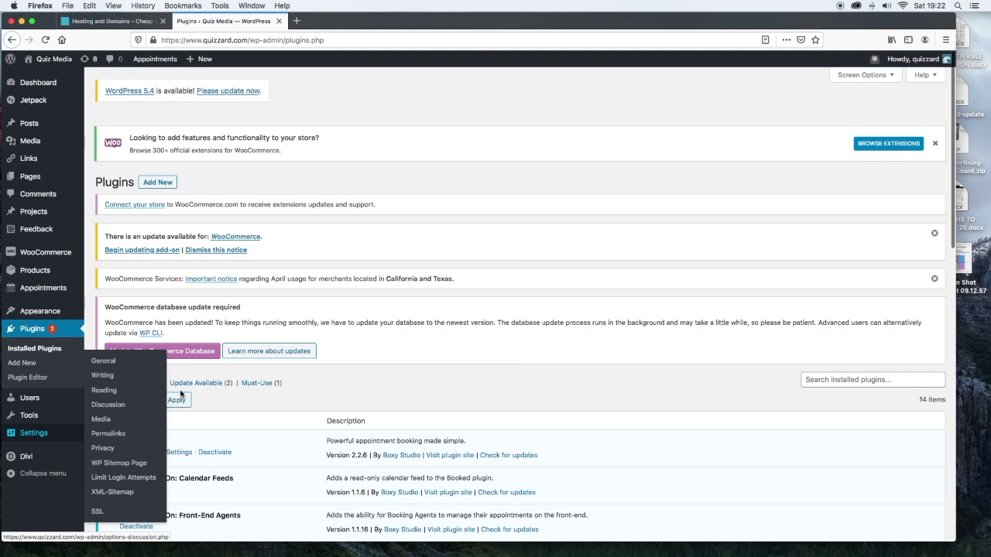
{"action": "left_click", "coordinate": [106, 364]}
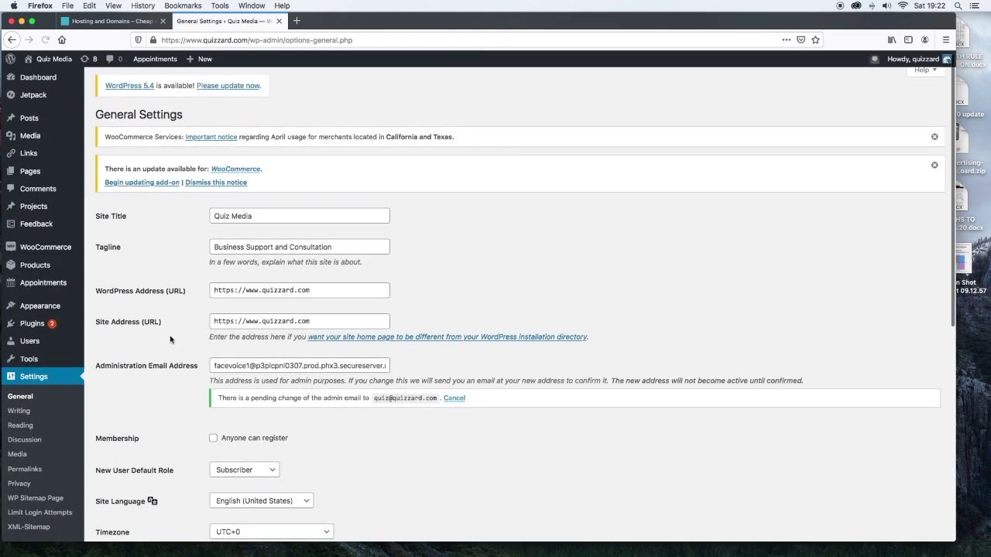
{"action": "left_click", "coordinate": [232, 217]}
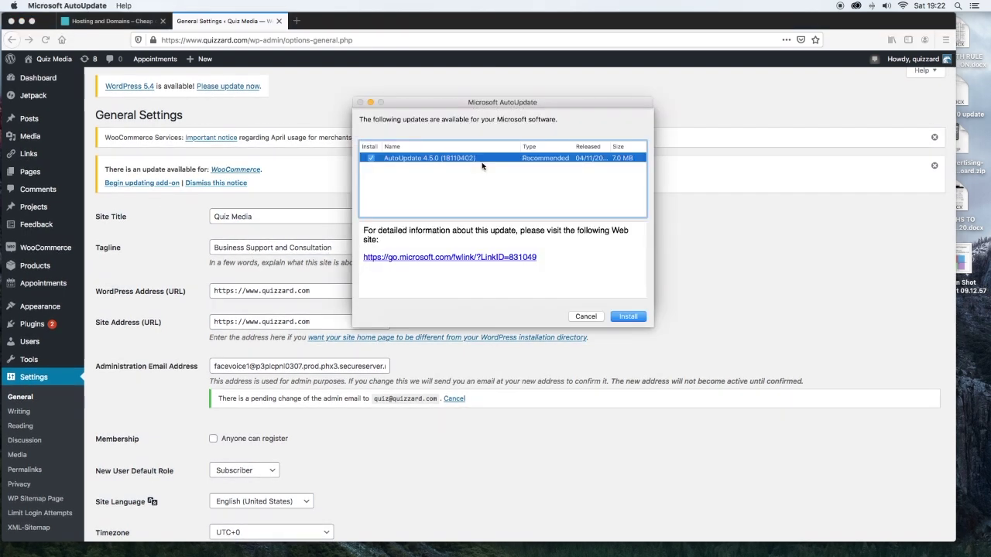
Cancel the Microsoft AutoUpdate installation, close its window and return to reviewing the General Settings.
{"action": "left_click", "coordinate": [590, 316]}
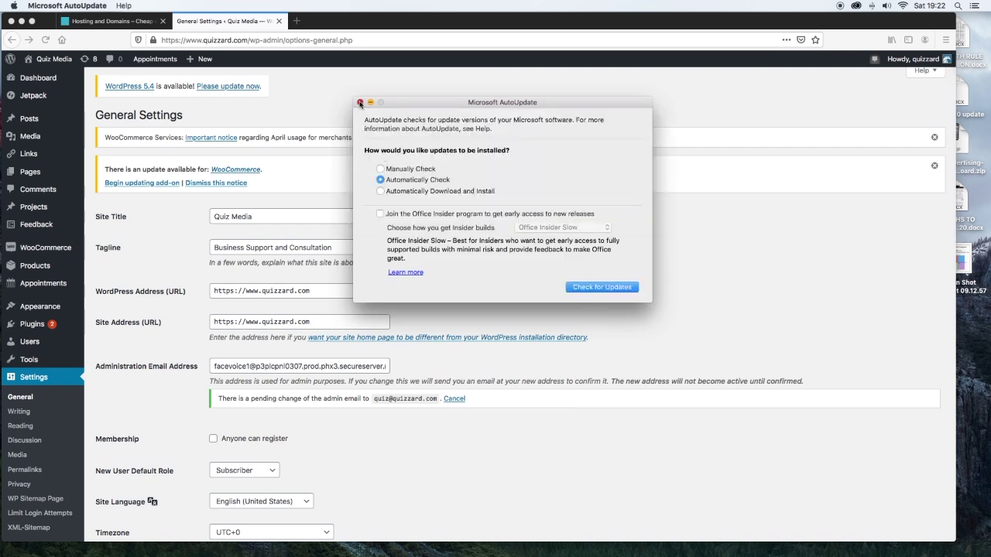
{"action": "left_click", "coordinate": [360, 102]}
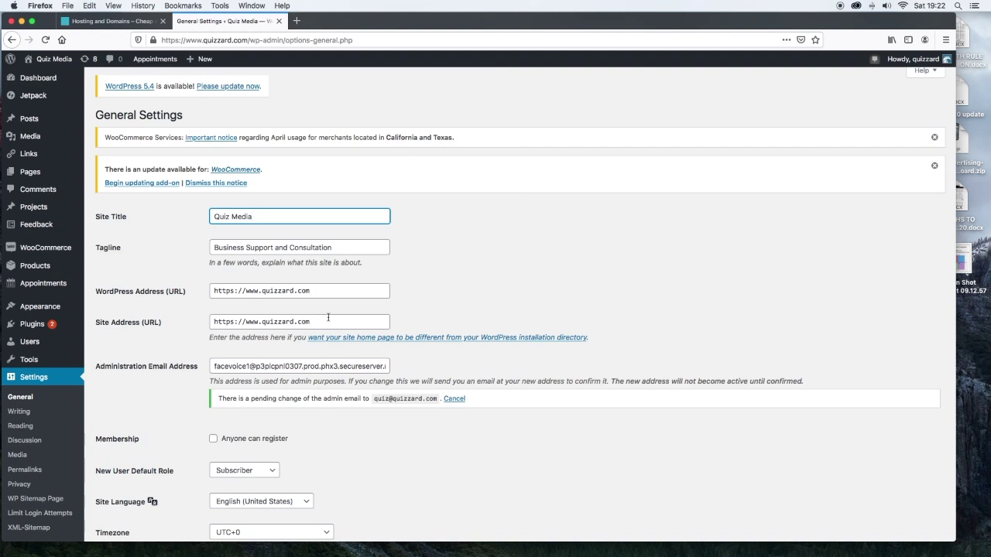
{"action": "scroll", "coordinate": [328, 318], "scroll_direction": "up", "scroll_amount": 1}
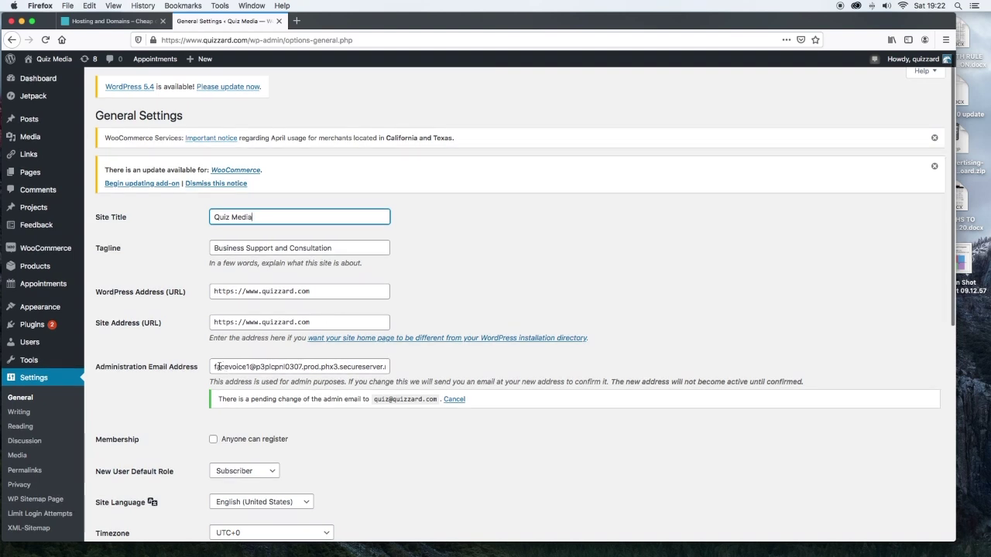
{"action": "scroll", "coordinate": [218, 367], "scroll_direction": "up", "scroll_amount": 1}
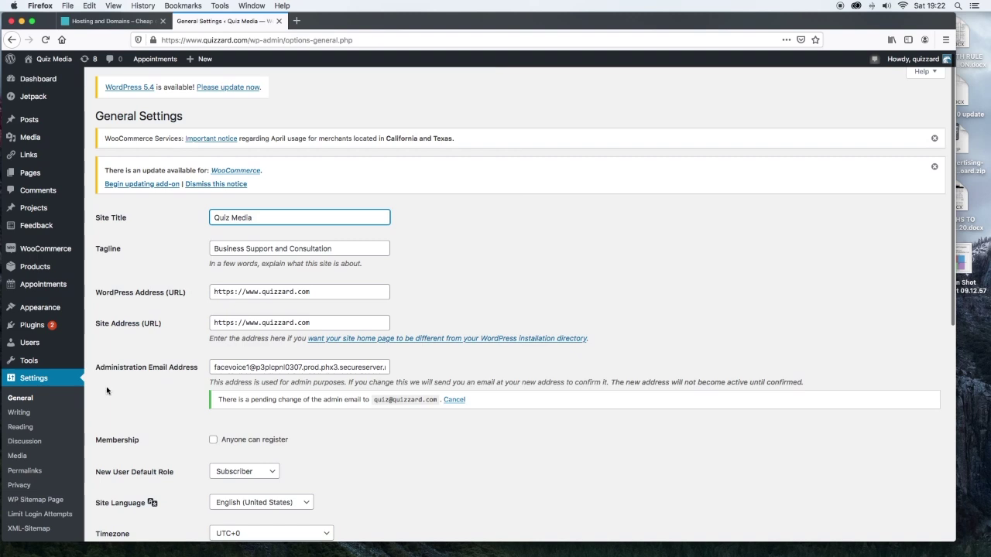
Open the Reading Settings and review the homepage display options, including the pages available for the static homepage.
{"action": "left_click", "coordinate": [19, 430]}
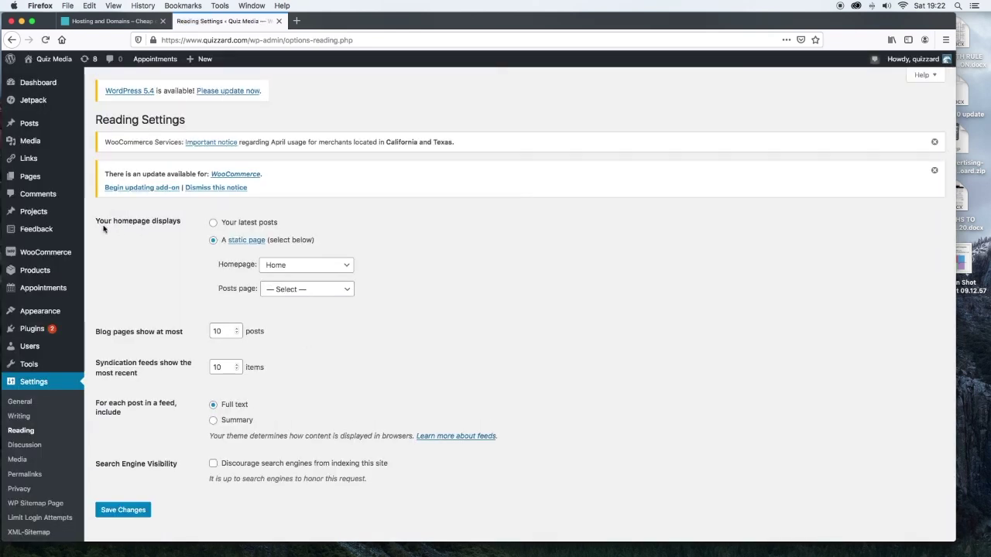
{"action": "left_click", "coordinate": [167, 220]}
{"action": "left_click_drag", "start_coordinate": [166, 221], "coordinate": [245, 227]}
{"action": "left_click", "coordinate": [352, 228]}
{"action": "left_click", "coordinate": [347, 265]}
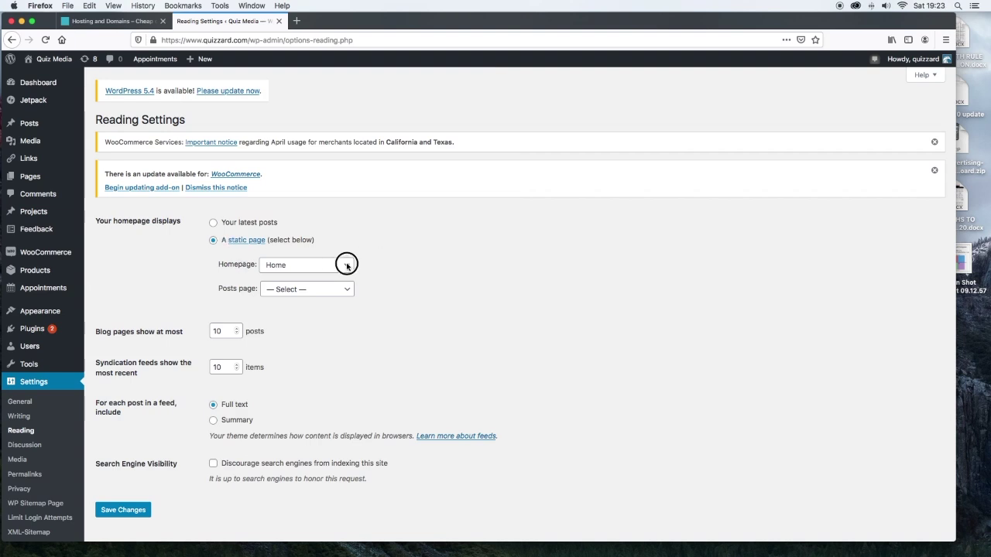
{"action": "left_click", "coordinate": [294, 264]}
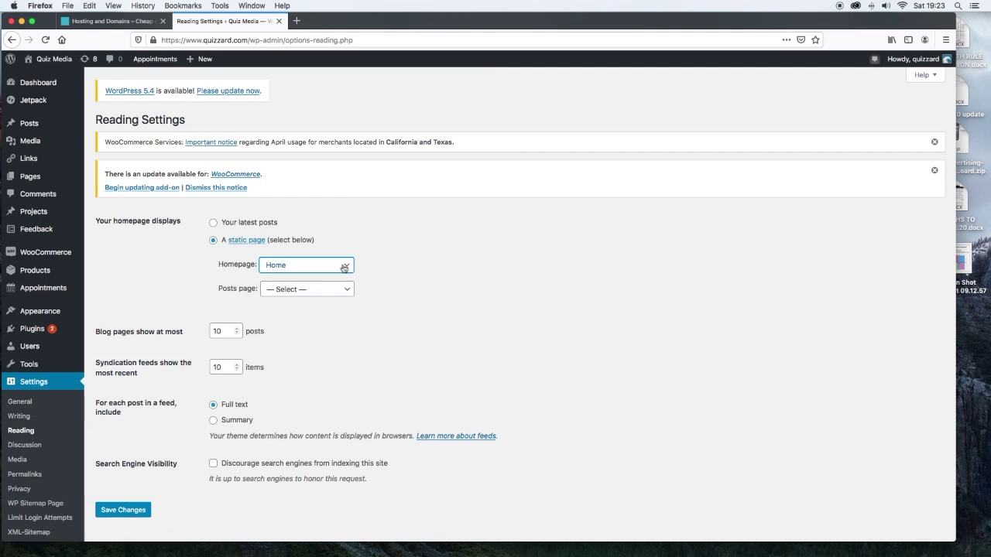
{"action": "left_click", "coordinate": [345, 268]}
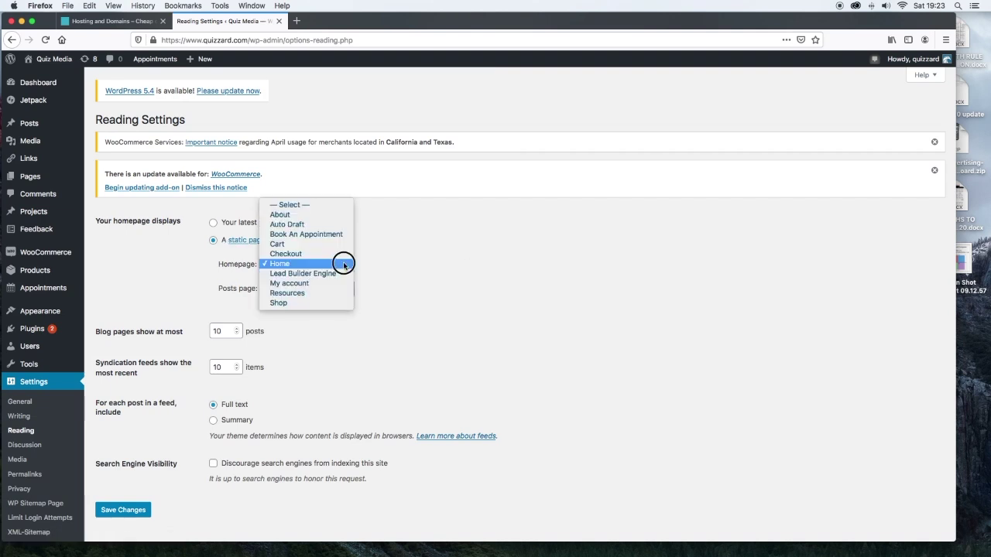
{"action": "left_click", "coordinate": [578, 275]}
{"action": "scroll", "coordinate": [91, 404], "scroll_direction": "down", "scroll_amount": 2}
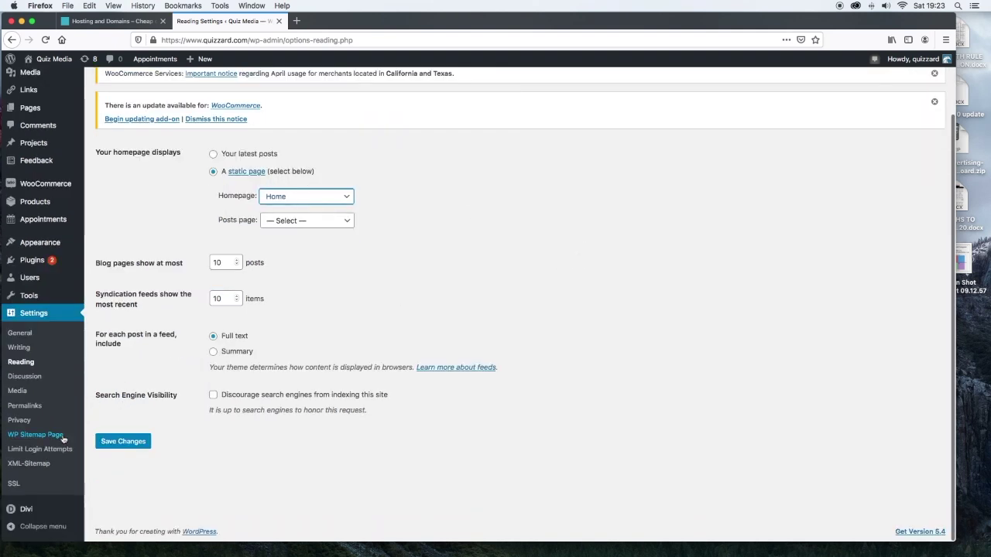
{"action": "scroll", "coordinate": [63, 438], "scroll_direction": "up", "scroll_amount": 2}
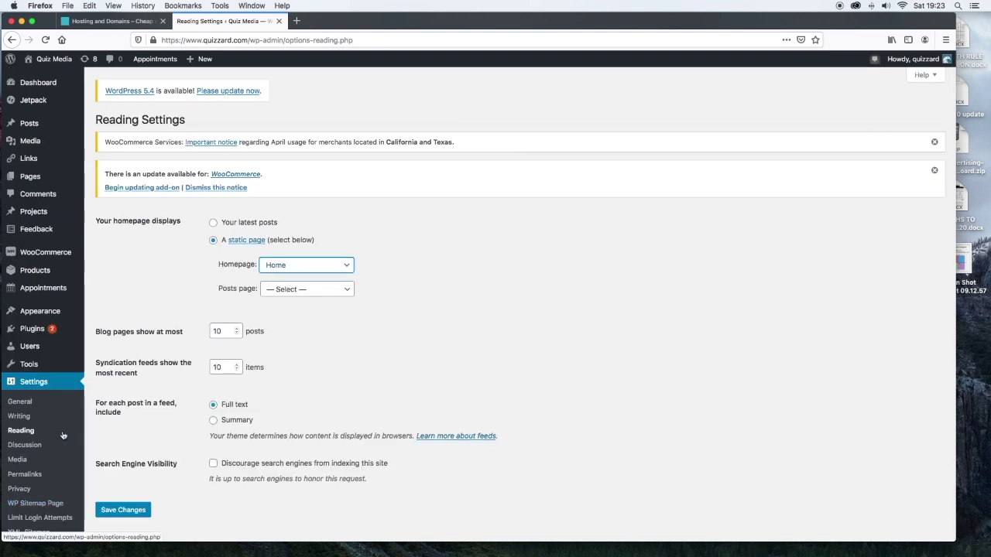
{"action": "scroll", "coordinate": [63, 436], "scroll_direction": "down", "scroll_amount": 1}
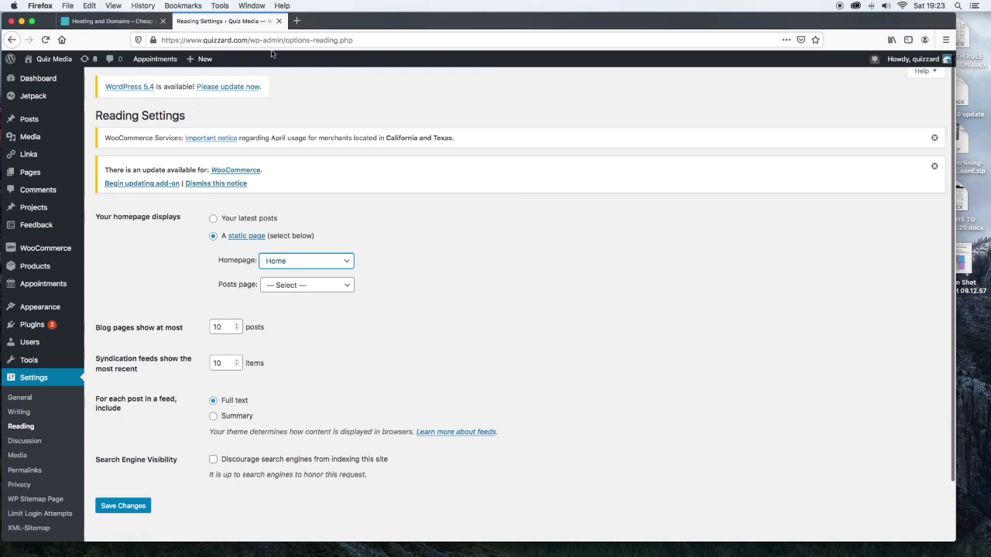
Open a blank browser tab, return to WordPress, visit the live Quiz Media site to view its navigation, and go back to the dashboard.
{"action": "left_click", "coordinate": [296, 21]}
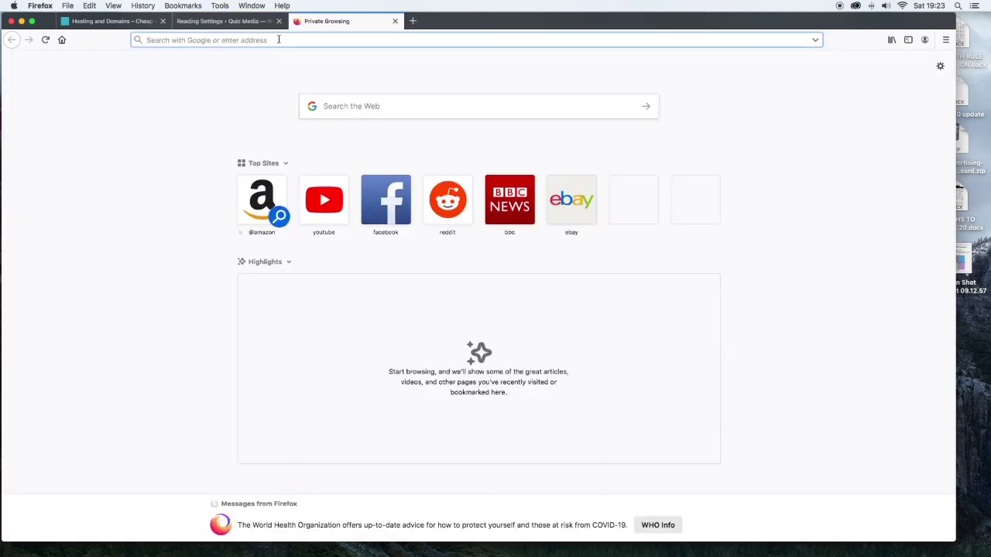
{"action": "left_click", "coordinate": [240, 21]}
{"action": "mouse_move", "coordinate": [29, 85]}
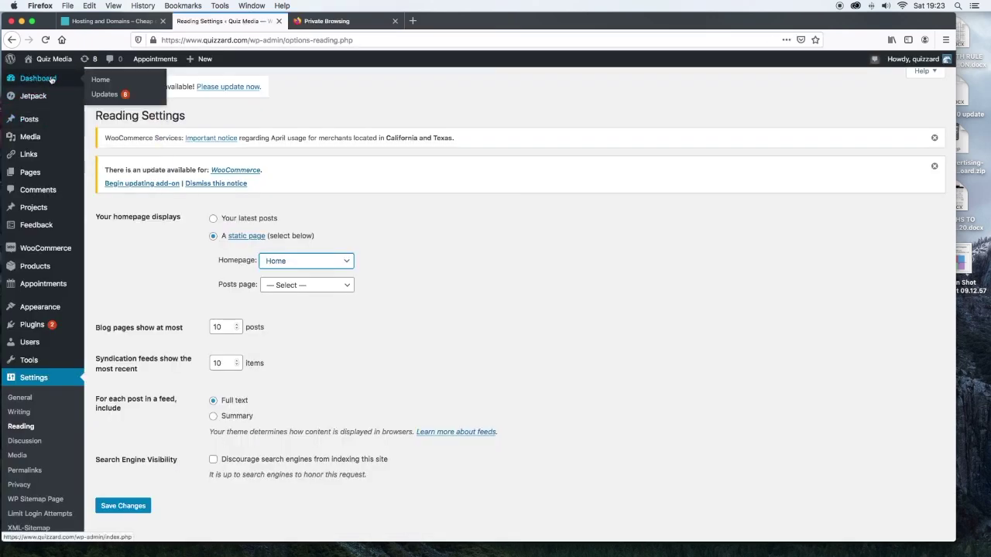
{"action": "mouse_move", "coordinate": [55, 63]}
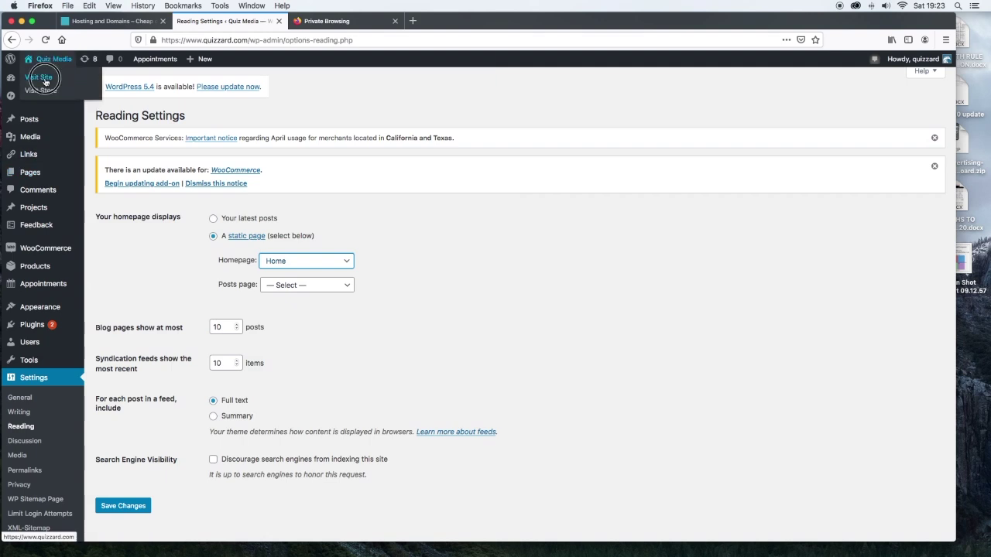
{"action": "left_click", "coordinate": [38, 78]}
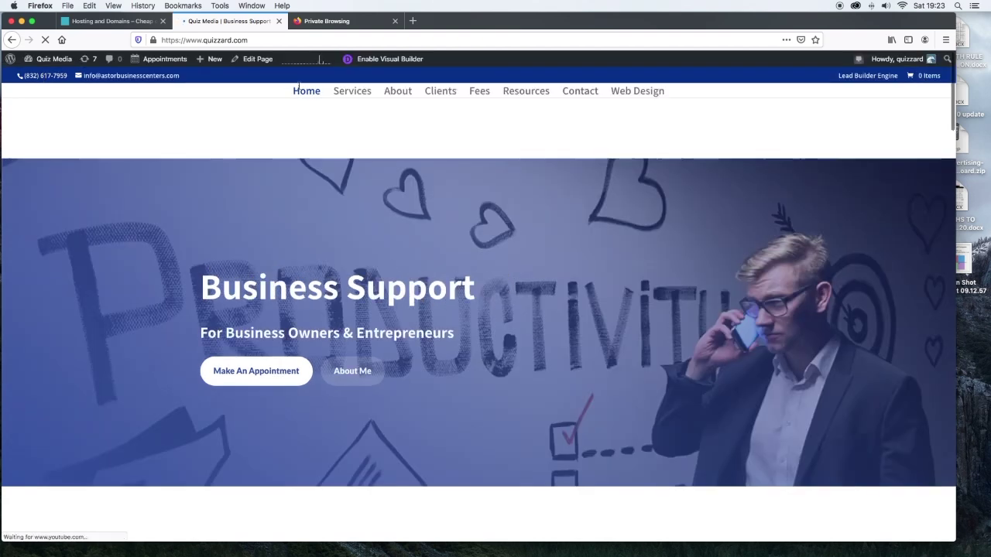
{"action": "left_click_drag", "start_coordinate": [670, 99], "coordinate": [280, 91]}
{"action": "left_click", "coordinate": [248, 90]}
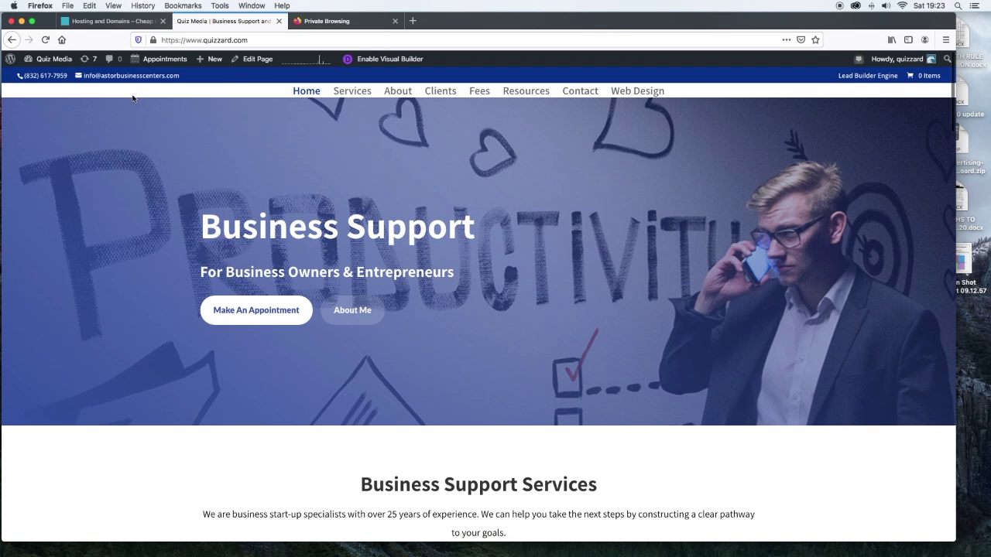
{"action": "mouse_move", "coordinate": [61, 60]}
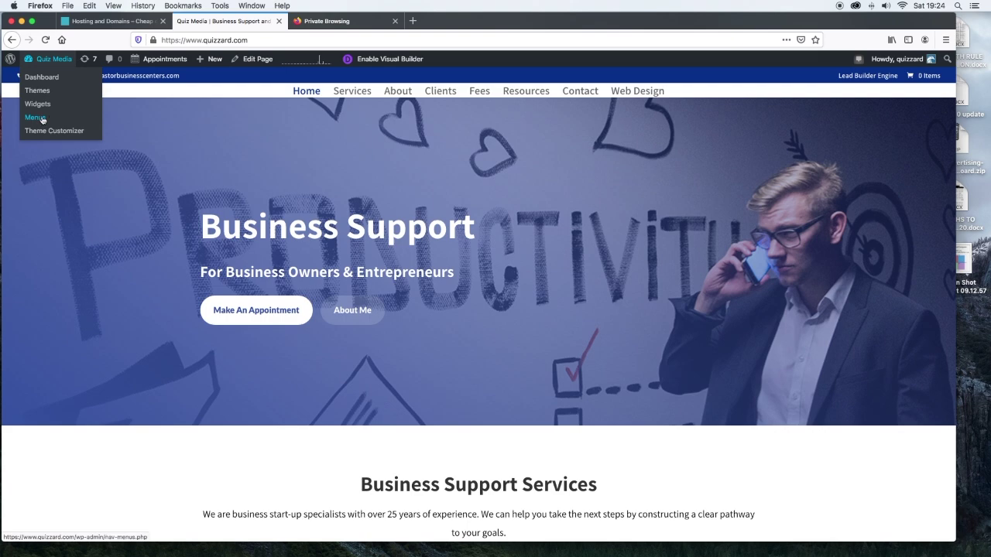
{"action": "left_click", "coordinate": [62, 60]}
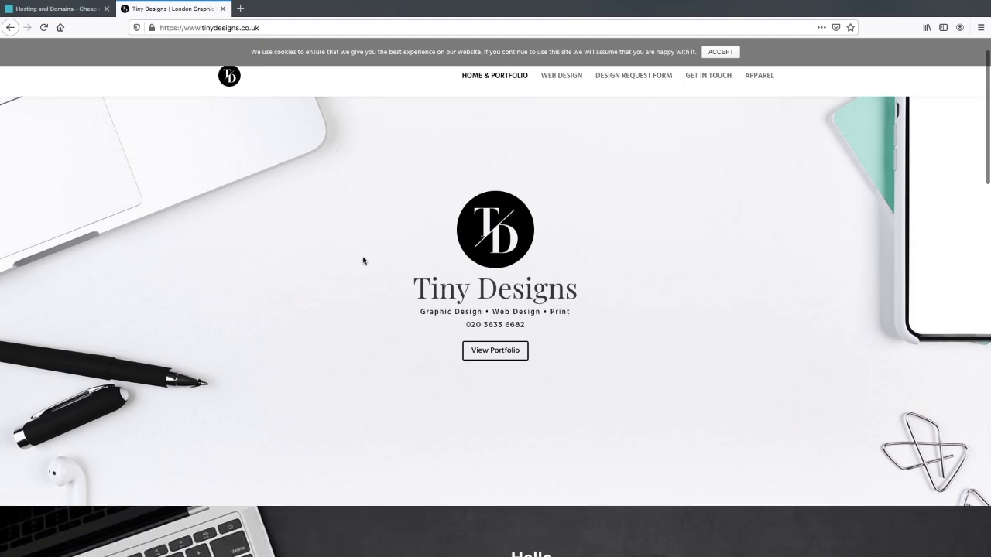
Examine the Tiny Designs homepage from the header through the introduction and services to the portfolio.
{"action": "scroll", "coordinate": [363, 261], "scroll_direction": "down", "scroll_amount": 6}
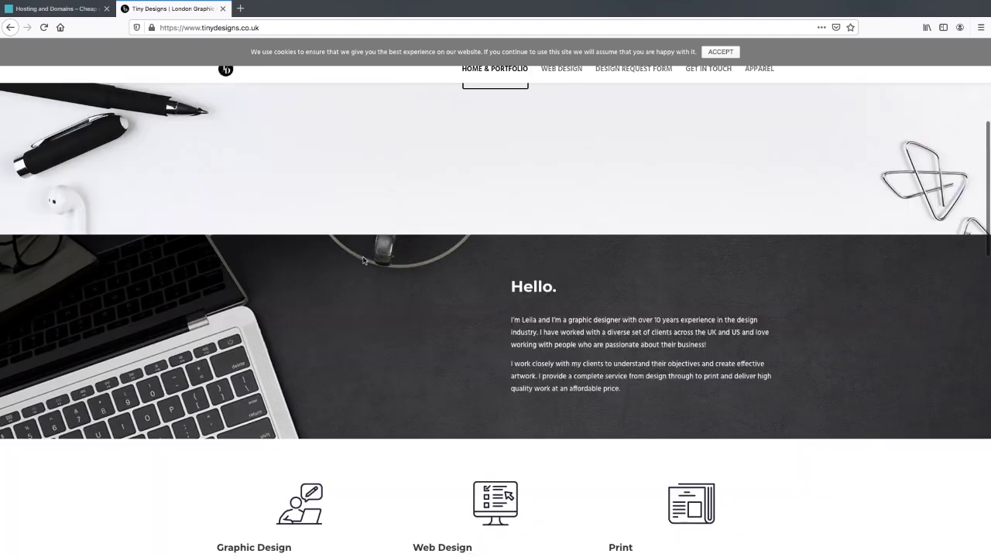
{"action": "scroll", "coordinate": [363, 261], "scroll_direction": "down", "scroll_amount": 6}
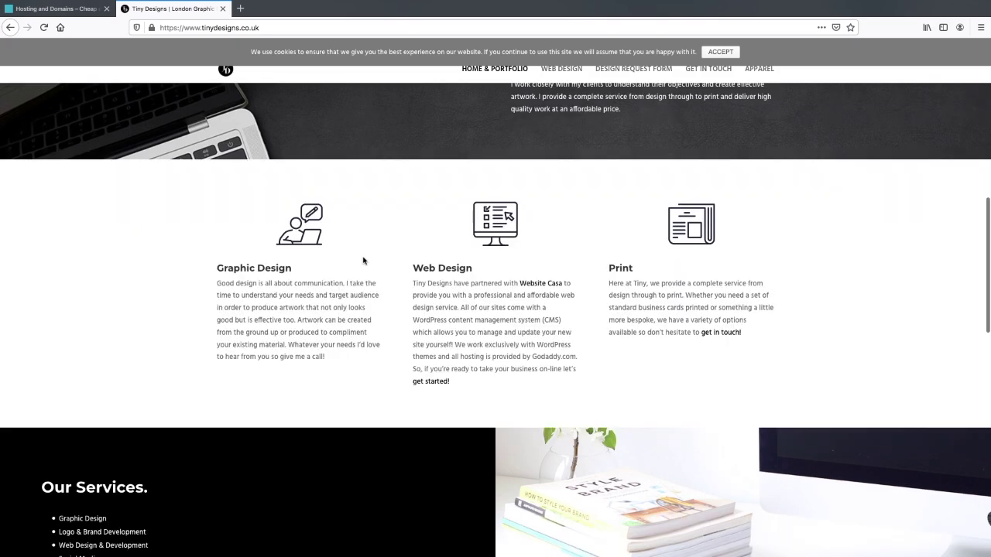
{"action": "scroll", "coordinate": [363, 261], "scroll_direction": "down", "scroll_amount": 8}
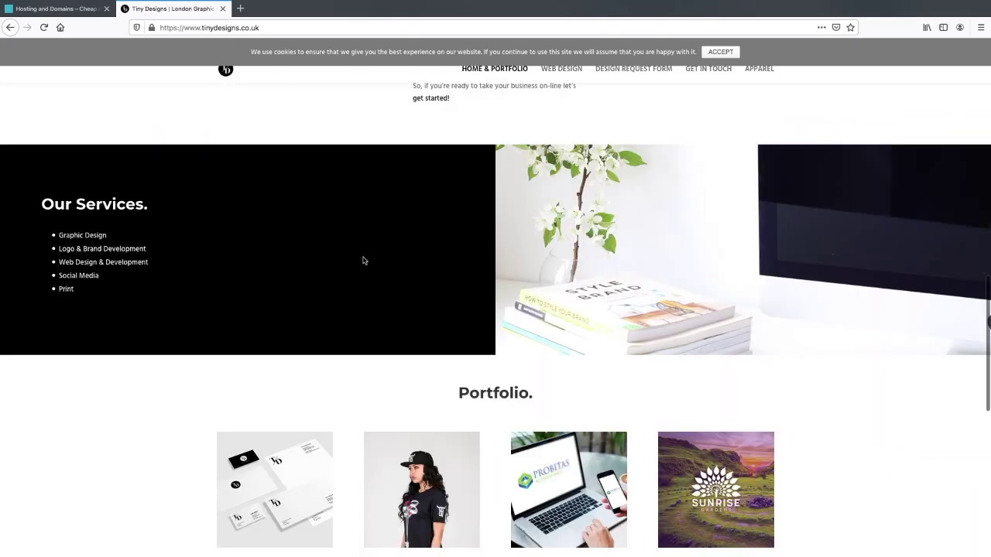
{"action": "scroll", "coordinate": [363, 261], "scroll_direction": "down", "scroll_amount": 3}
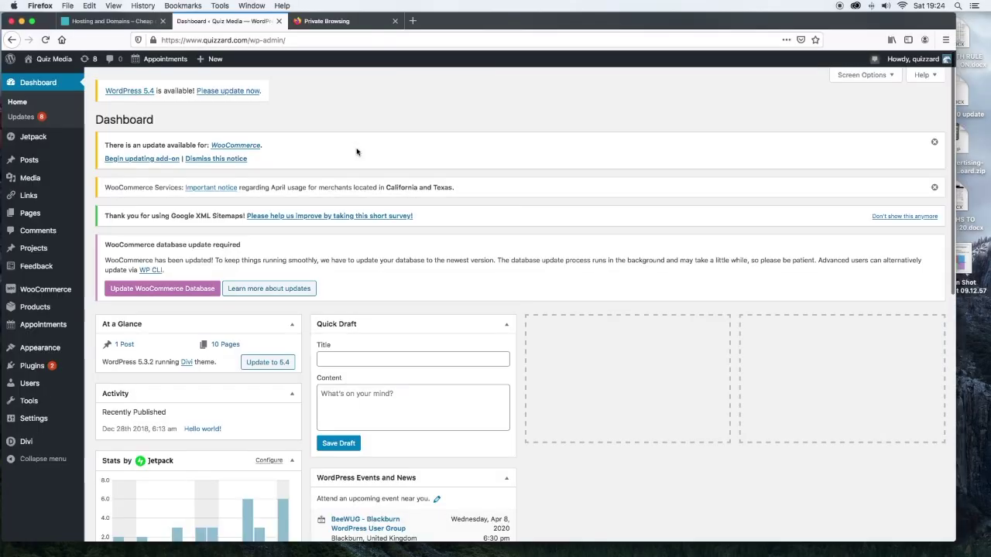
Check the Divi options in the dashboard and examine the Elegant Themes homepage, covering Divi, its layout categories and visual page building.
{"action": "mouse_move", "coordinate": [27, 444]}
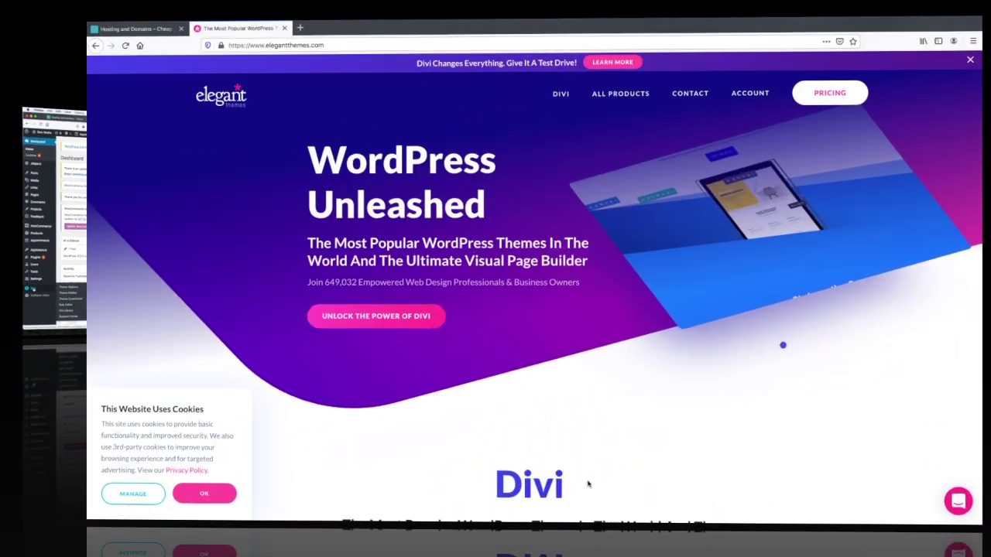
{"action": "scroll", "coordinate": [562, 516], "scroll_direction": "down", "scroll_amount": 5}
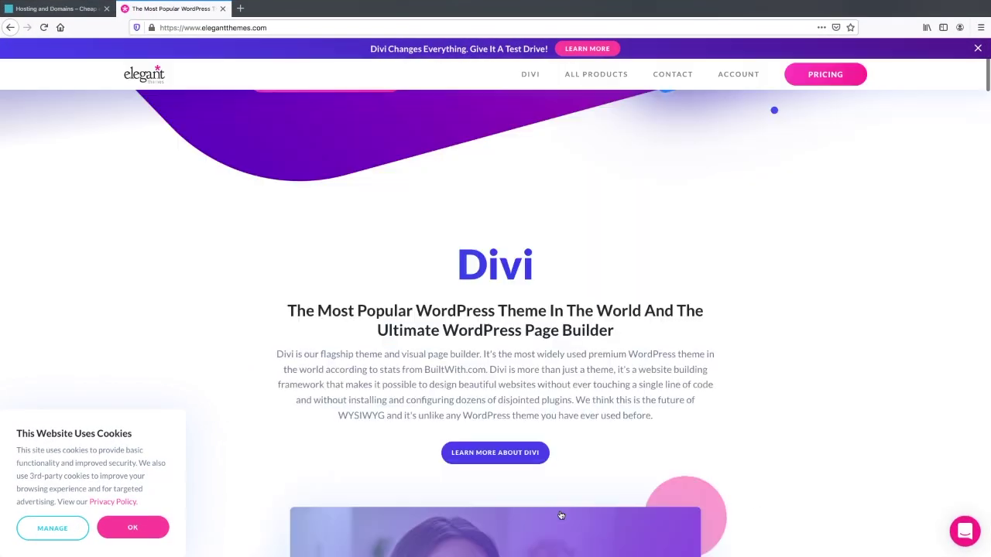
{"action": "scroll", "coordinate": [562, 516], "scroll_direction": "down", "scroll_amount": 5}
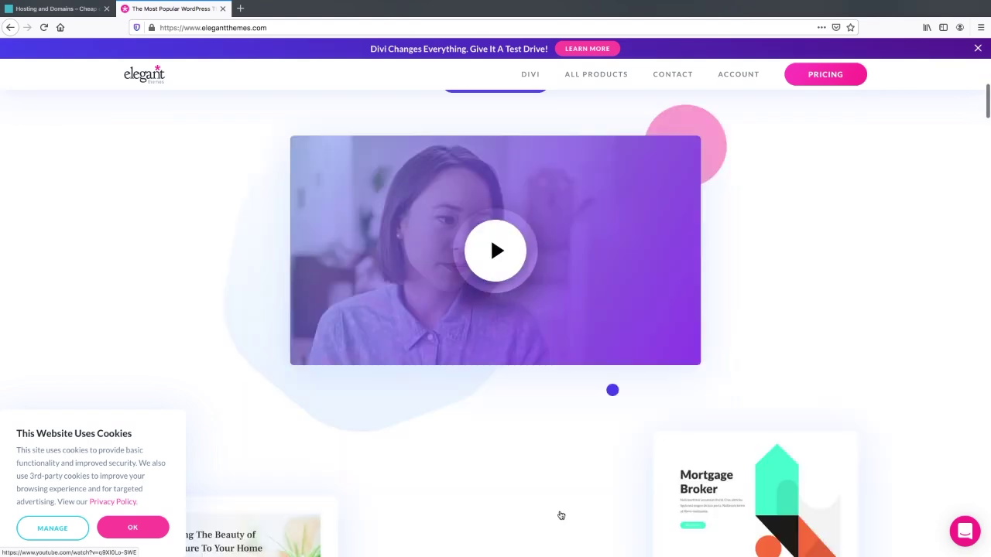
{"action": "scroll", "coordinate": [561, 515], "scroll_direction": "down", "scroll_amount": 2}
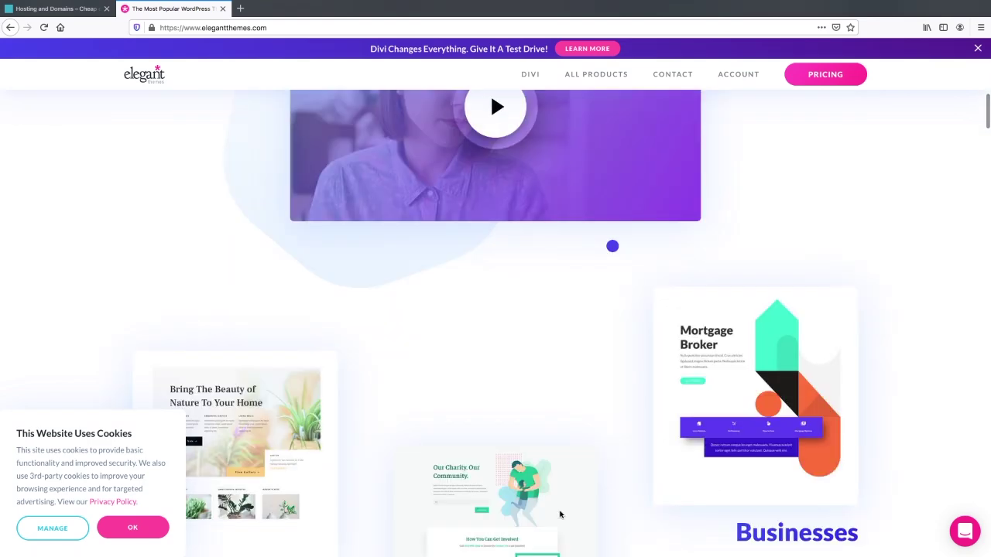
{"action": "scroll", "coordinate": [562, 516], "scroll_direction": "down", "scroll_amount": 2}
{"action": "scroll", "coordinate": [561, 516], "scroll_direction": "down", "scroll_amount": 2}
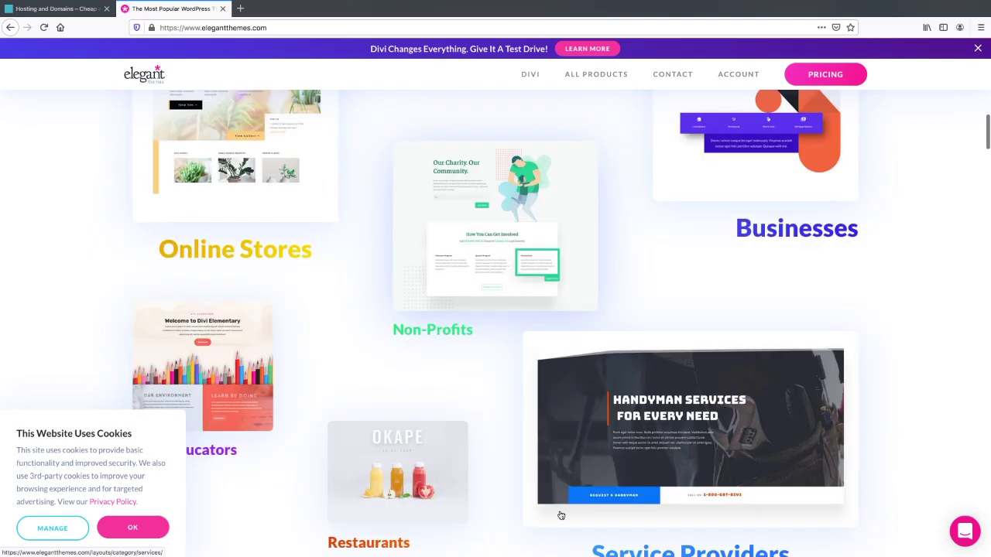
{"action": "scroll", "coordinate": [562, 516], "scroll_direction": "down", "scroll_amount": 4}
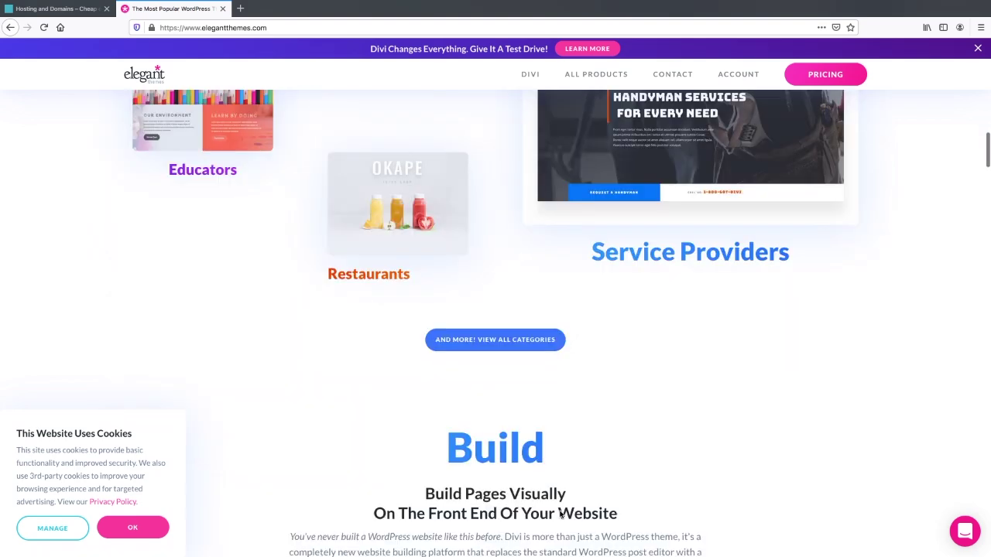
{"action": "scroll", "coordinate": [561, 516], "scroll_direction": "down", "scroll_amount": 1}
{"action": "scroll", "coordinate": [562, 516], "scroll_direction": "down", "scroll_amount": 3}
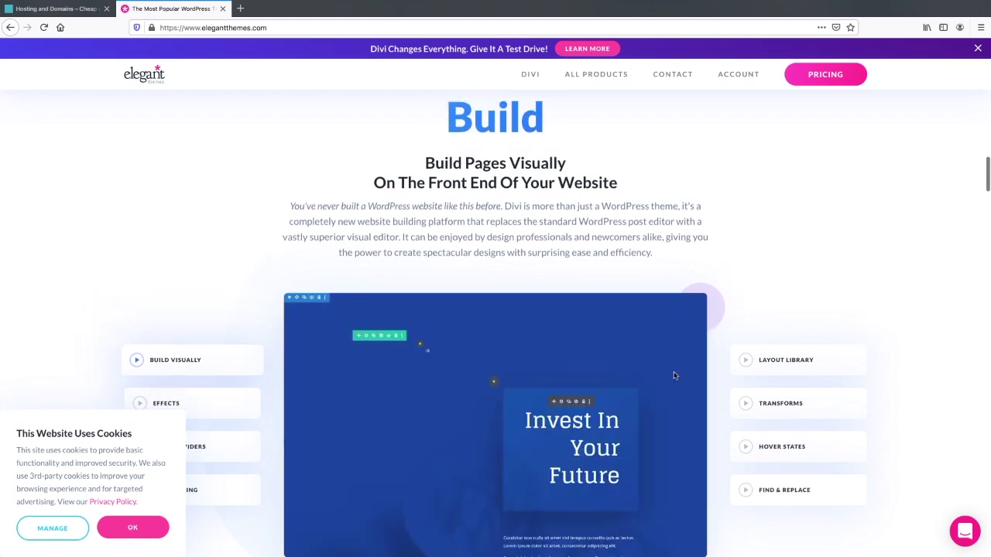
Open the Elegant Themes page of all products and review Divi, Extra, Bloom and Monarch.
{"action": "mouse_move", "coordinate": [590, 75]}
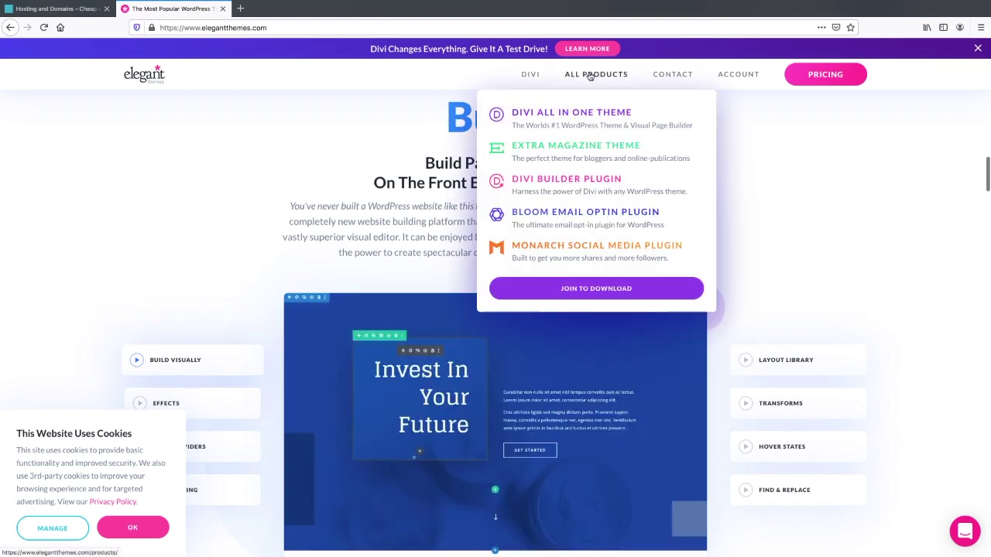
{"action": "left_click", "coordinate": [590, 74]}
{"action": "scroll", "coordinate": [627, 367], "scroll_direction": "down", "scroll_amount": 2}
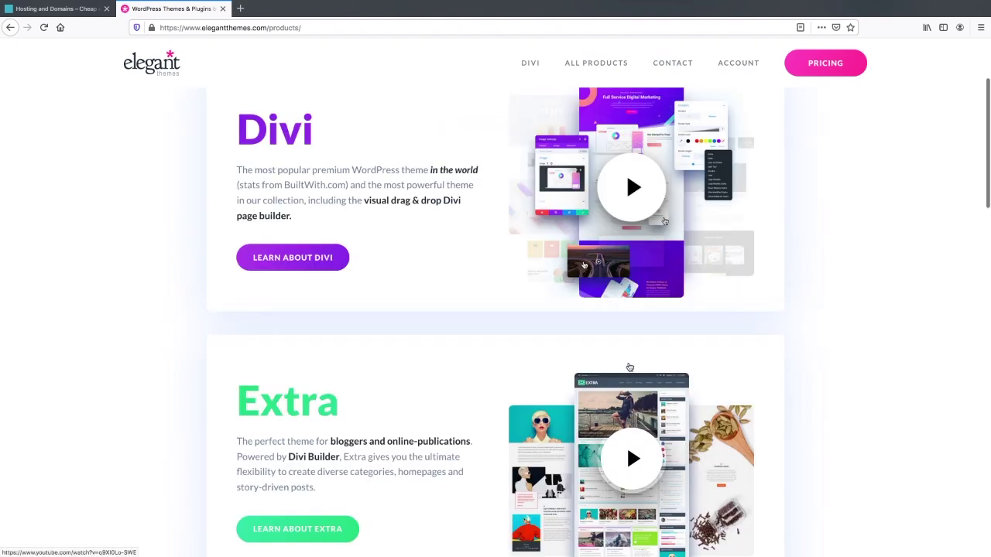
{"action": "scroll", "coordinate": [630, 367], "scroll_direction": "down", "scroll_amount": 5}
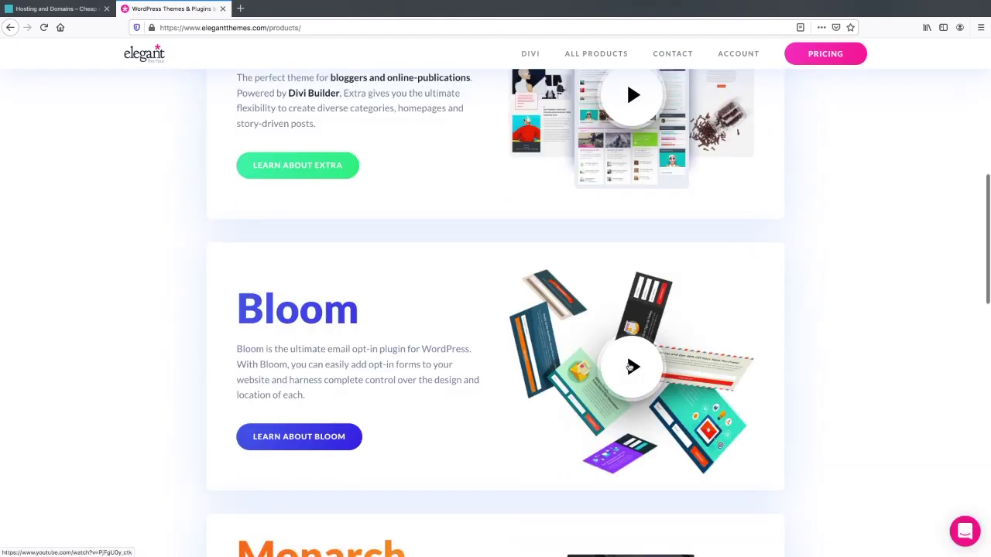
{"action": "scroll", "coordinate": [628, 367], "scroll_direction": "down", "scroll_amount": 5}
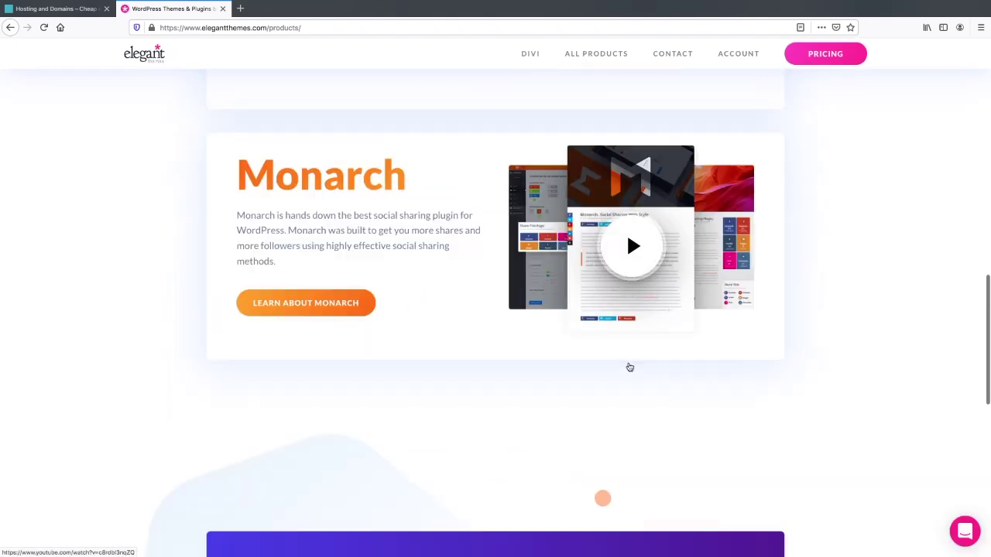
{"action": "scroll", "coordinate": [628, 367], "scroll_direction": "down", "scroll_amount": 3}
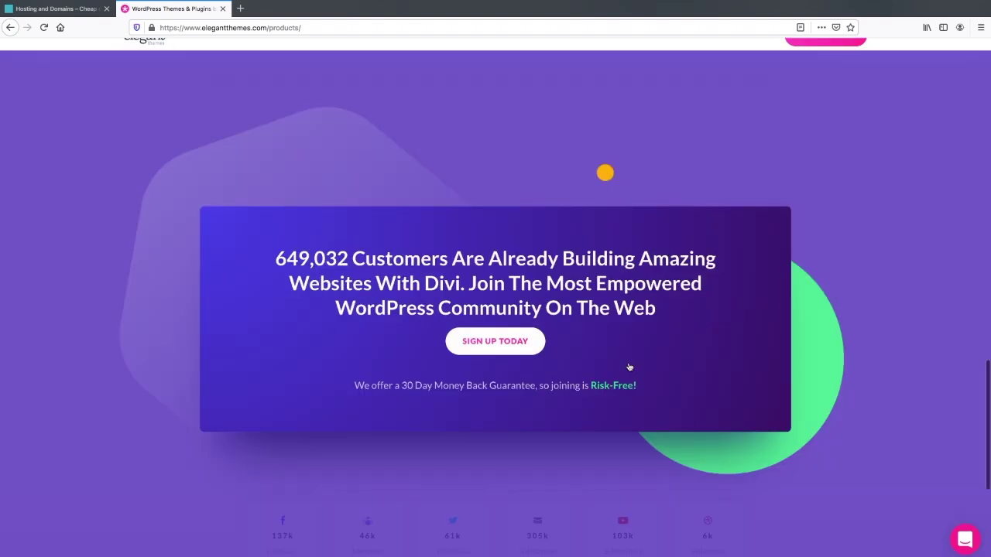
{"action": "scroll", "coordinate": [673, 351], "scroll_direction": "up", "scroll_amount": 10}
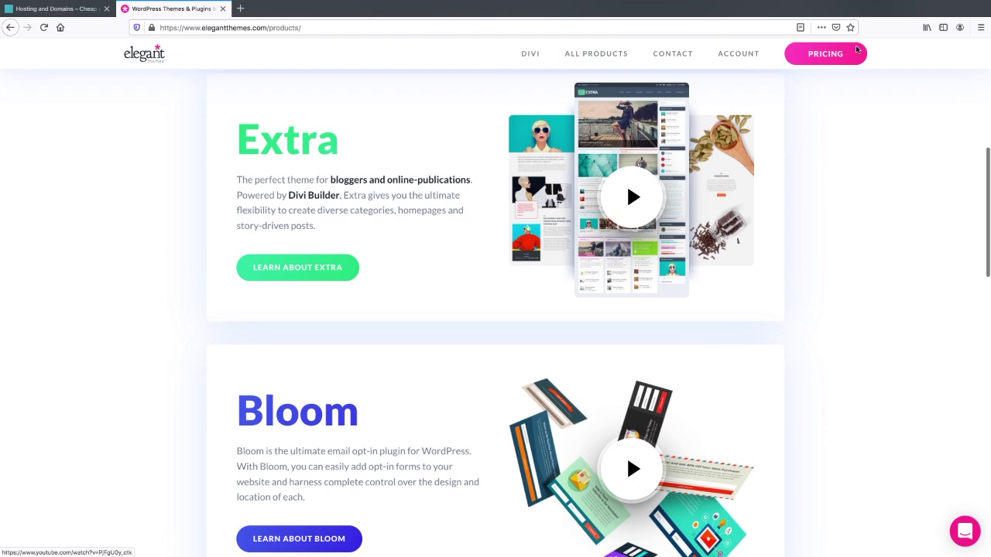
Open the Elegant Themes pricing page and review the yearly and lifetime access plans and the customer reviews.
{"action": "left_click", "coordinate": [831, 50]}
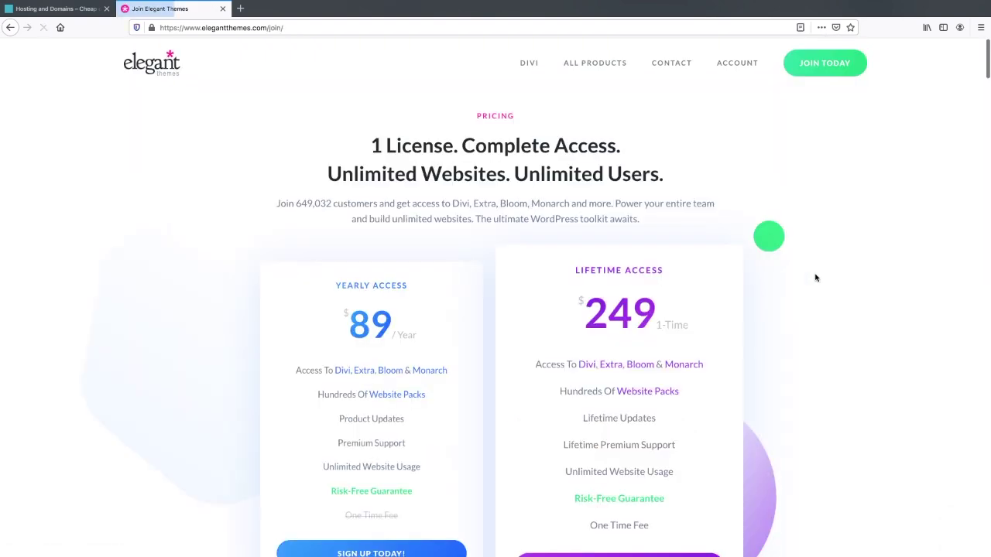
{"action": "scroll", "coordinate": [815, 278], "scroll_direction": "down", "scroll_amount": 2}
{"action": "scroll", "coordinate": [815, 278], "scroll_direction": "down", "scroll_amount": 4}
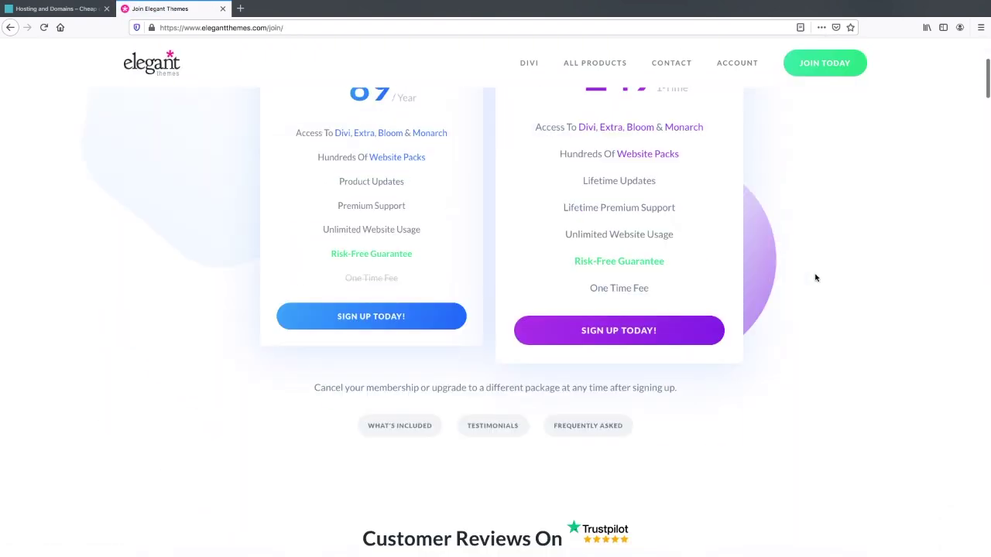
{"action": "scroll", "coordinate": [816, 277], "scroll_direction": "down", "scroll_amount": 4}
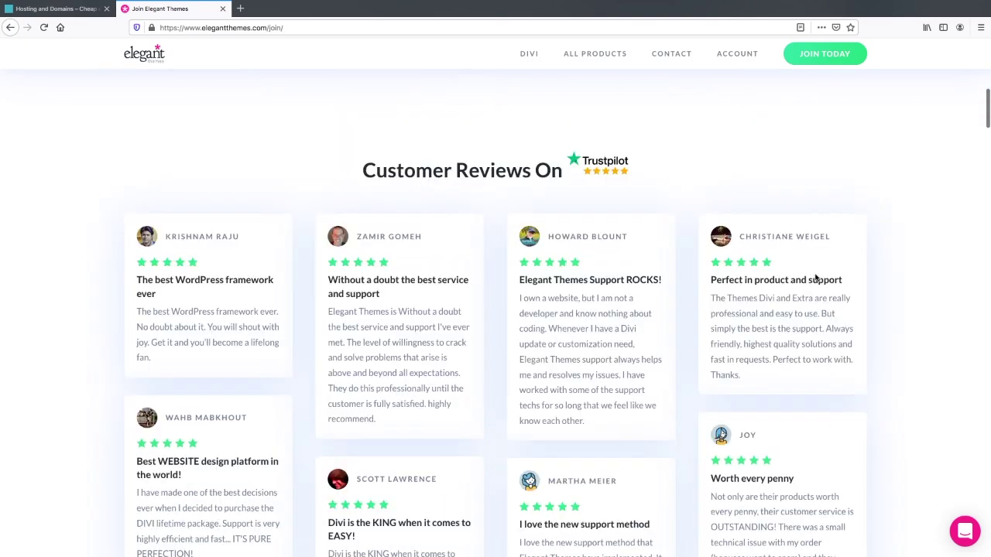
{"action": "scroll", "coordinate": [815, 277], "scroll_direction": "up", "scroll_amount": 1}
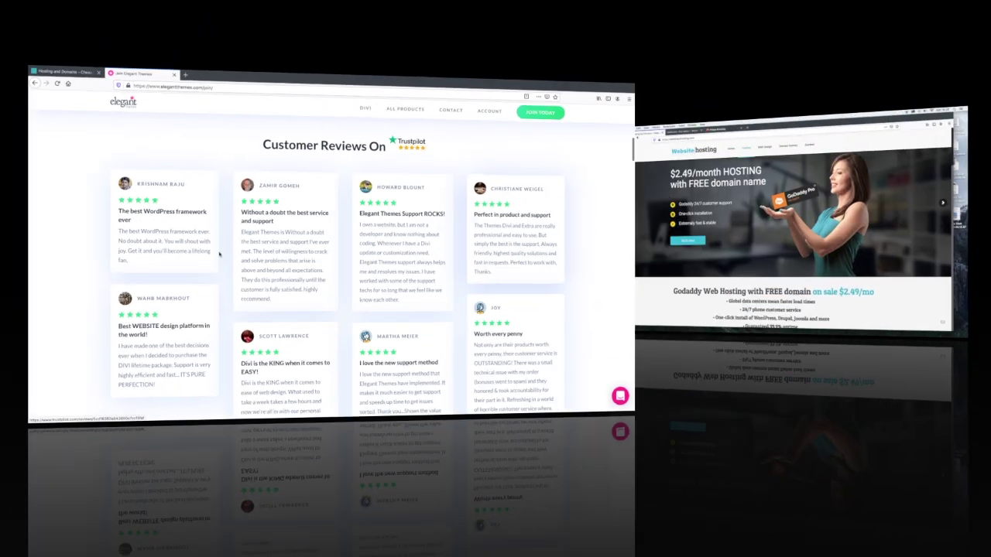
Look through the Website hosting homepage down to the web design section and return to its beginning.
{"action": "scroll", "coordinate": [597, 274], "scroll_direction": "down", "scroll_amount": 12}
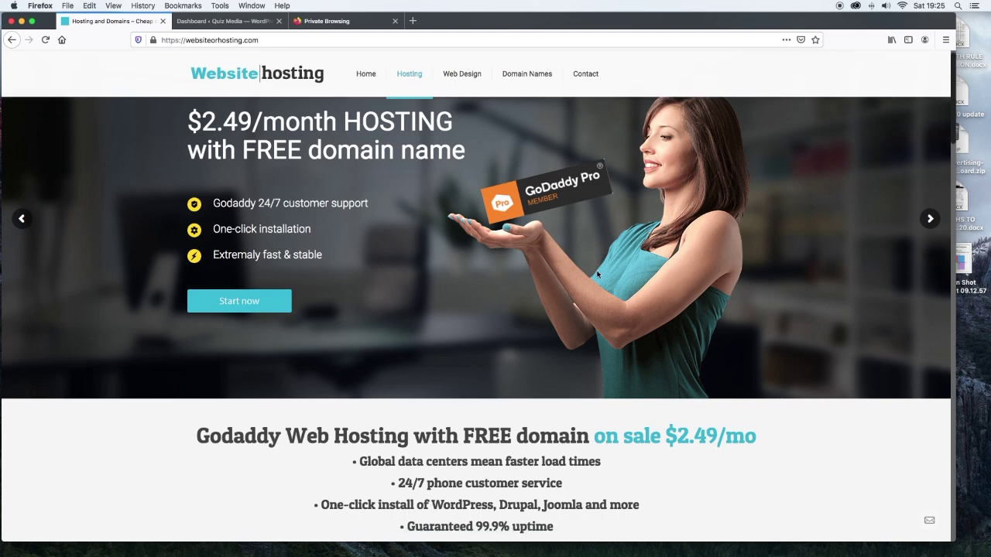
{"action": "scroll", "coordinate": [597, 275], "scroll_direction": "down", "scroll_amount": 2}
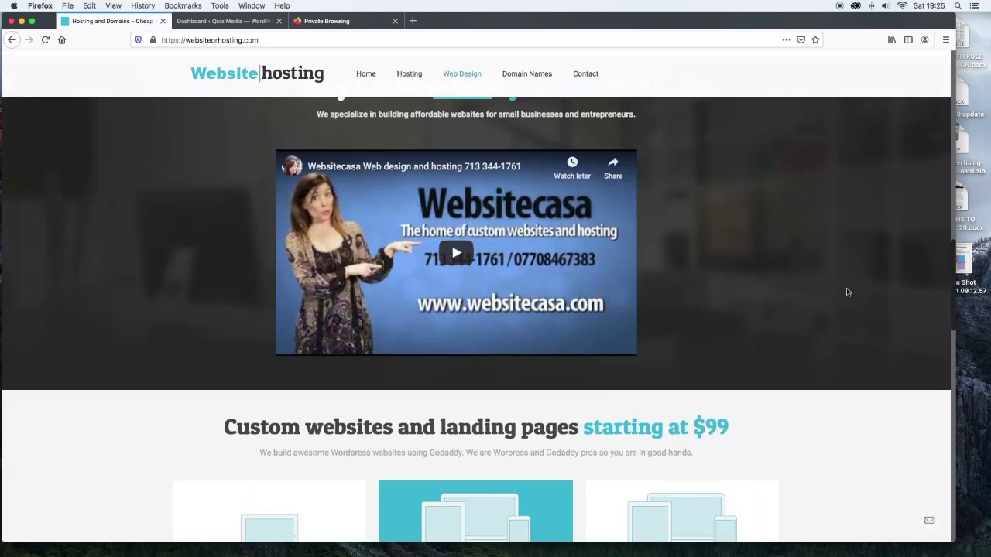
{"action": "scroll", "coordinate": [848, 292], "scroll_direction": "up", "scroll_amount": 5}
{"action": "scroll", "coordinate": [848, 291], "scroll_direction": "up", "scroll_amount": 10}
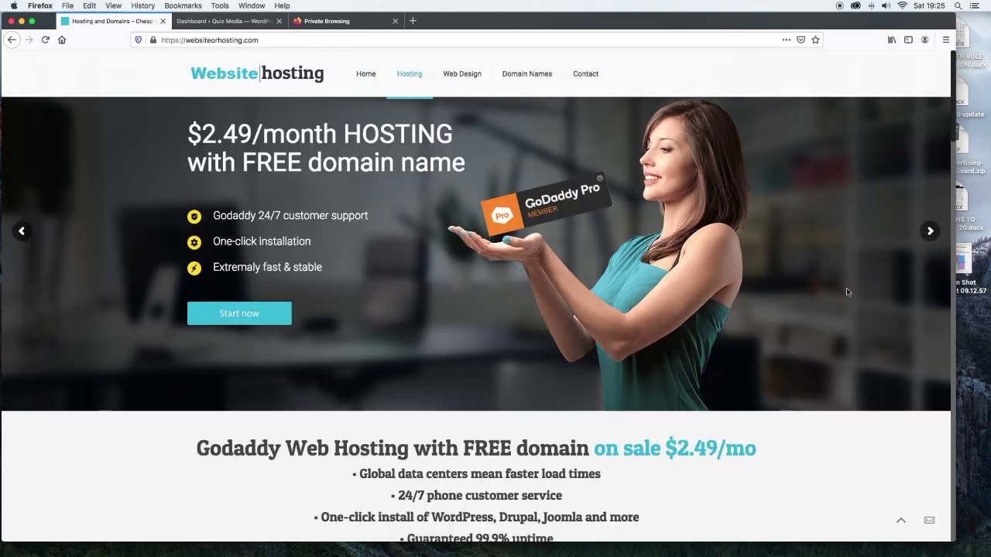